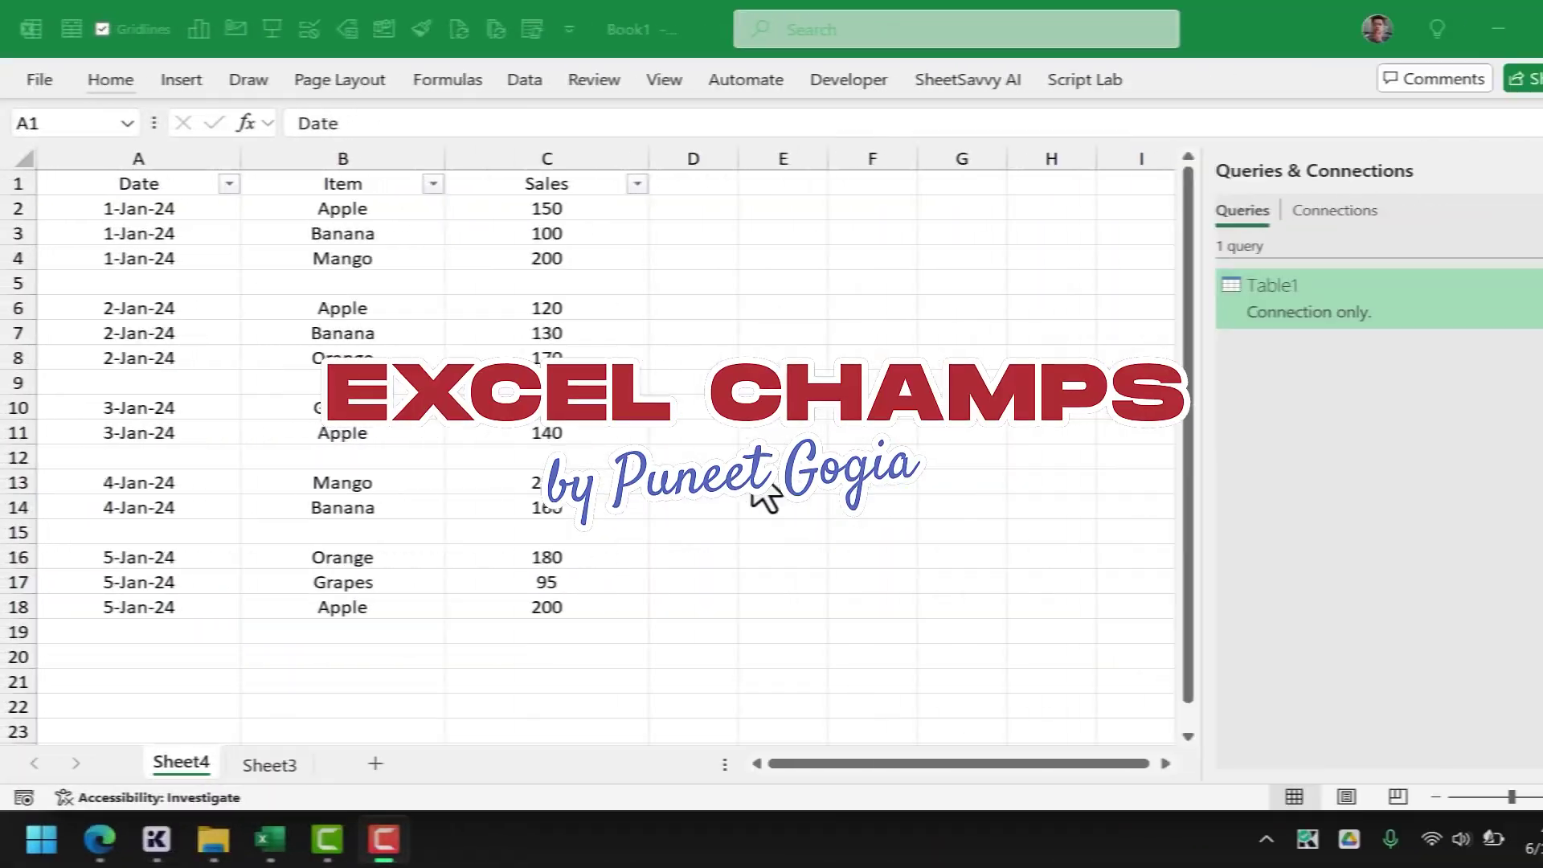
# Convert the sales range A1:C18 into a table with headers.
pyautogui.click(131, 293)
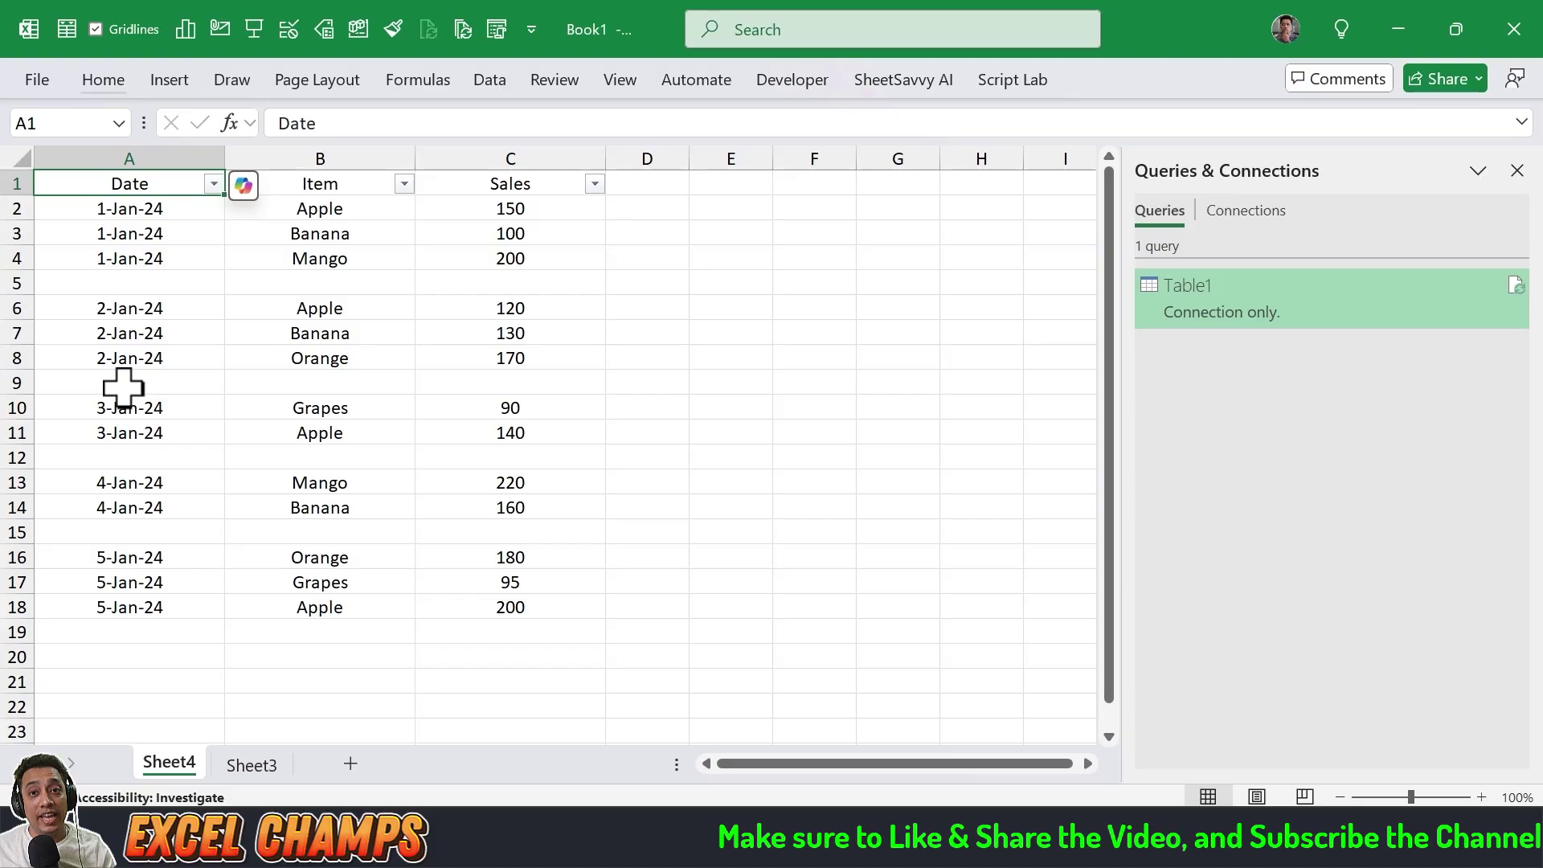
pyautogui.hotkey('alt', 'Down')
pyautogui.press('Down')
pyautogui.press('Down')
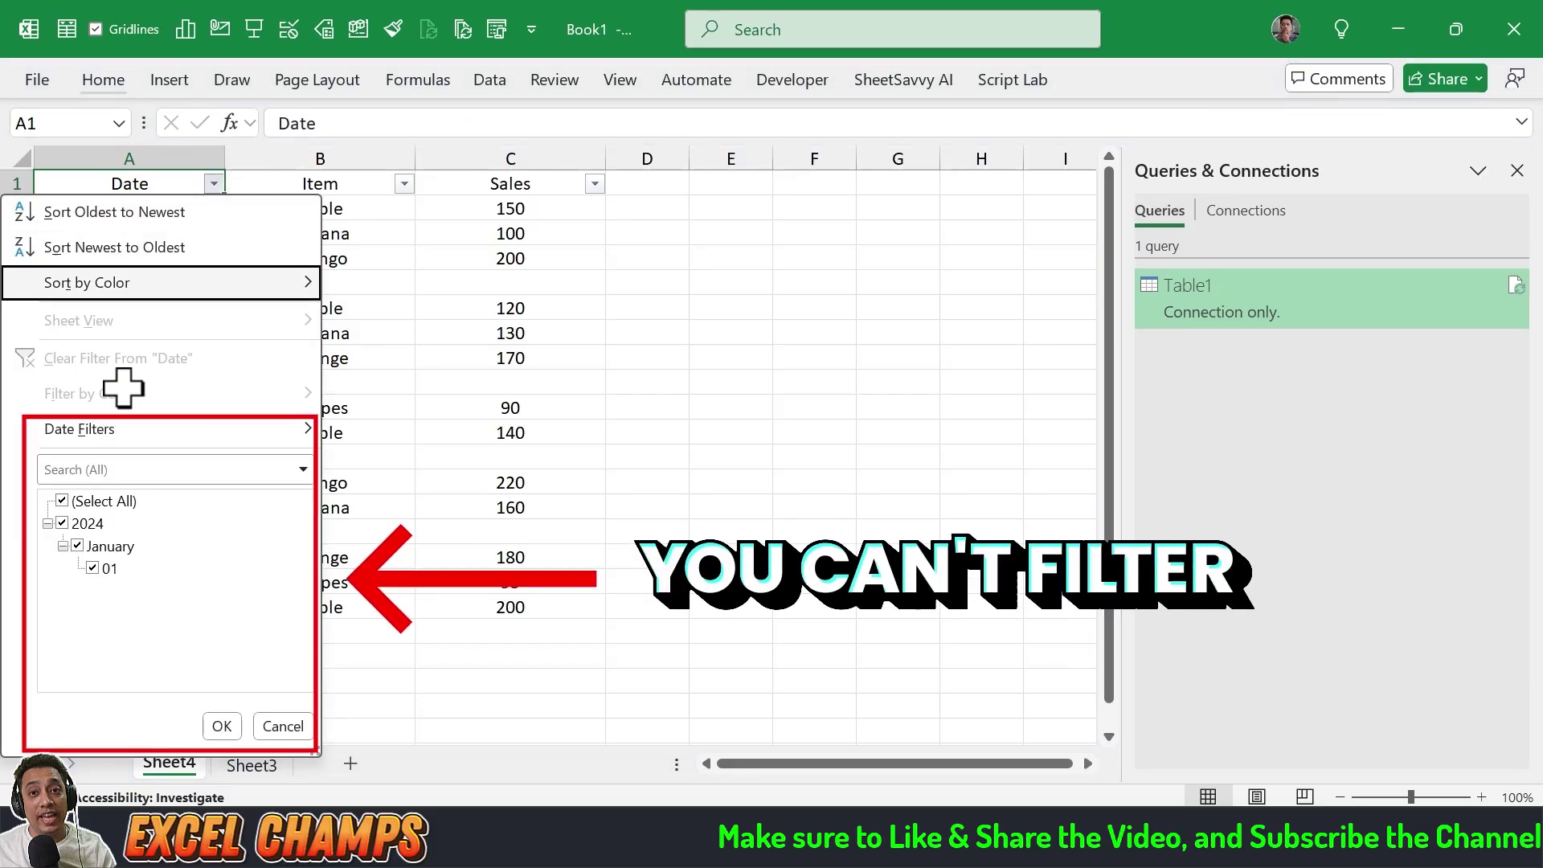
pyautogui.press('Escape')
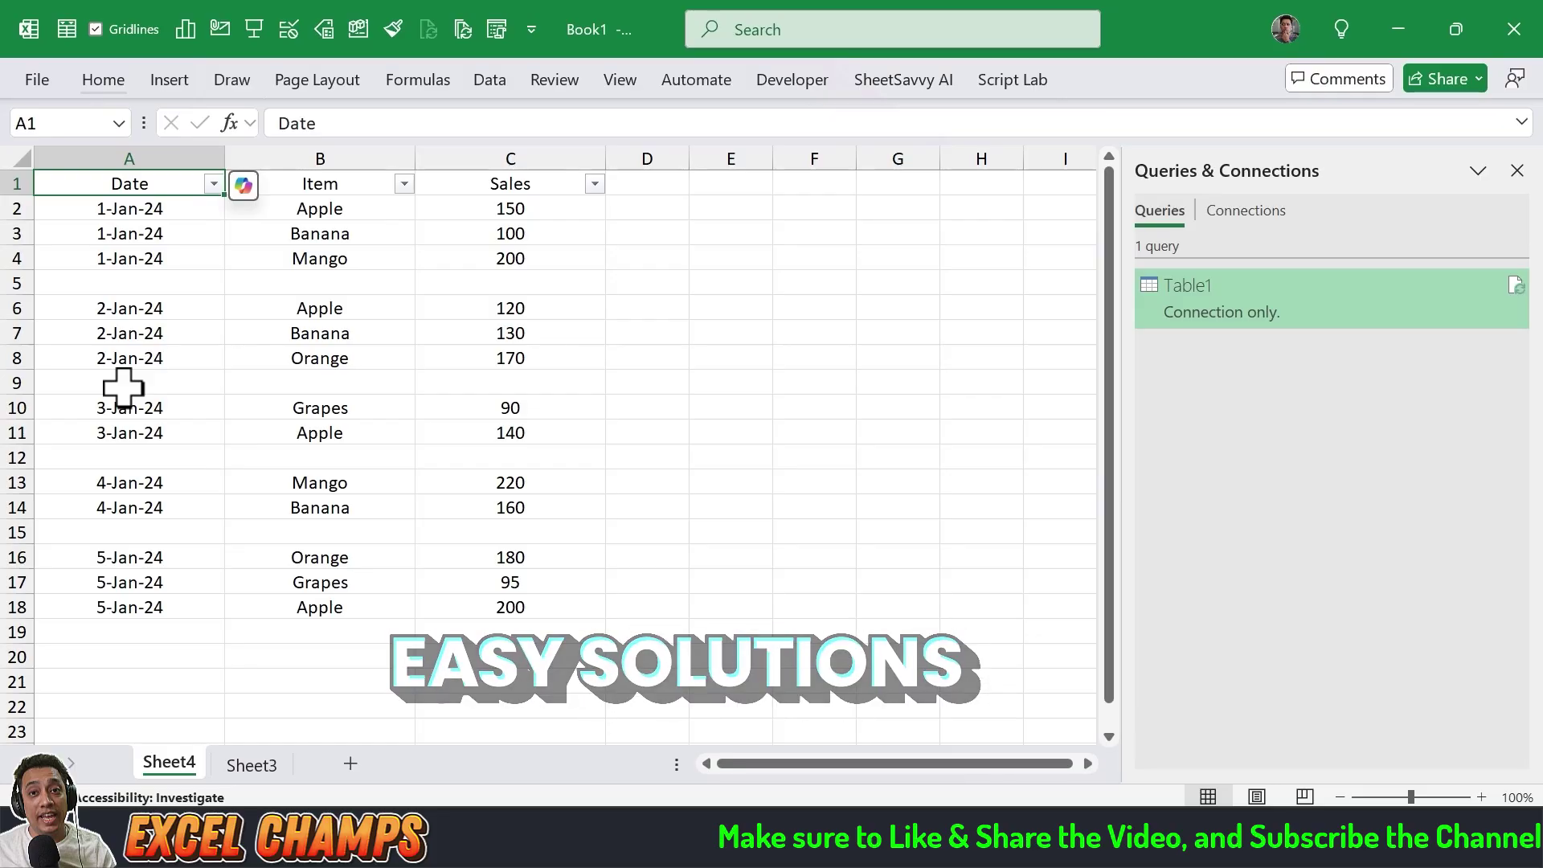
pyautogui.moveTo(150, 183); pyautogui.dragTo(492, 599)
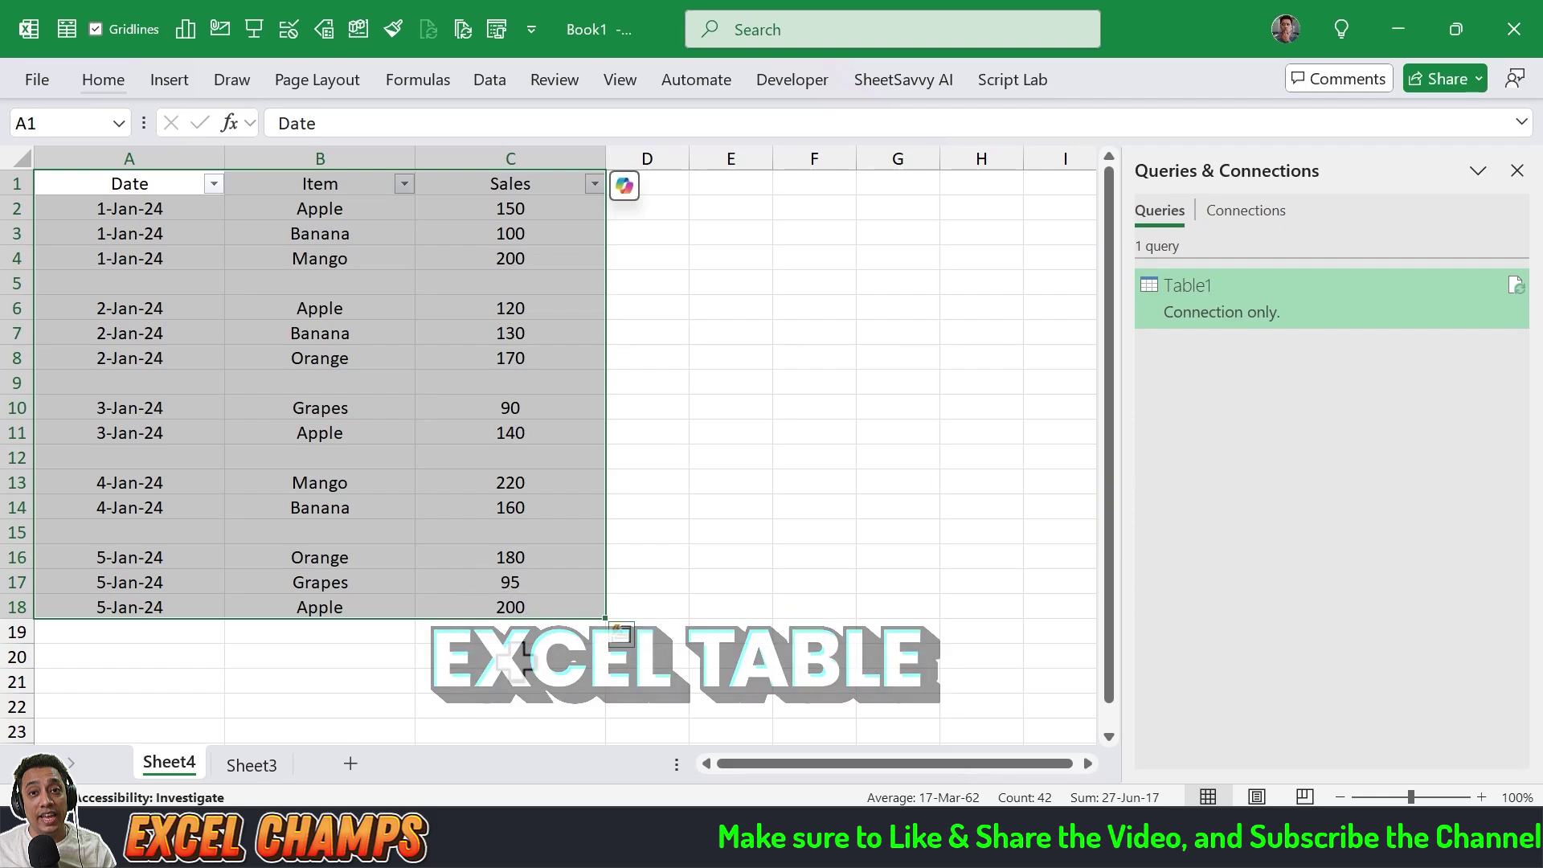
pyautogui.hotkey('ctrl', 't')
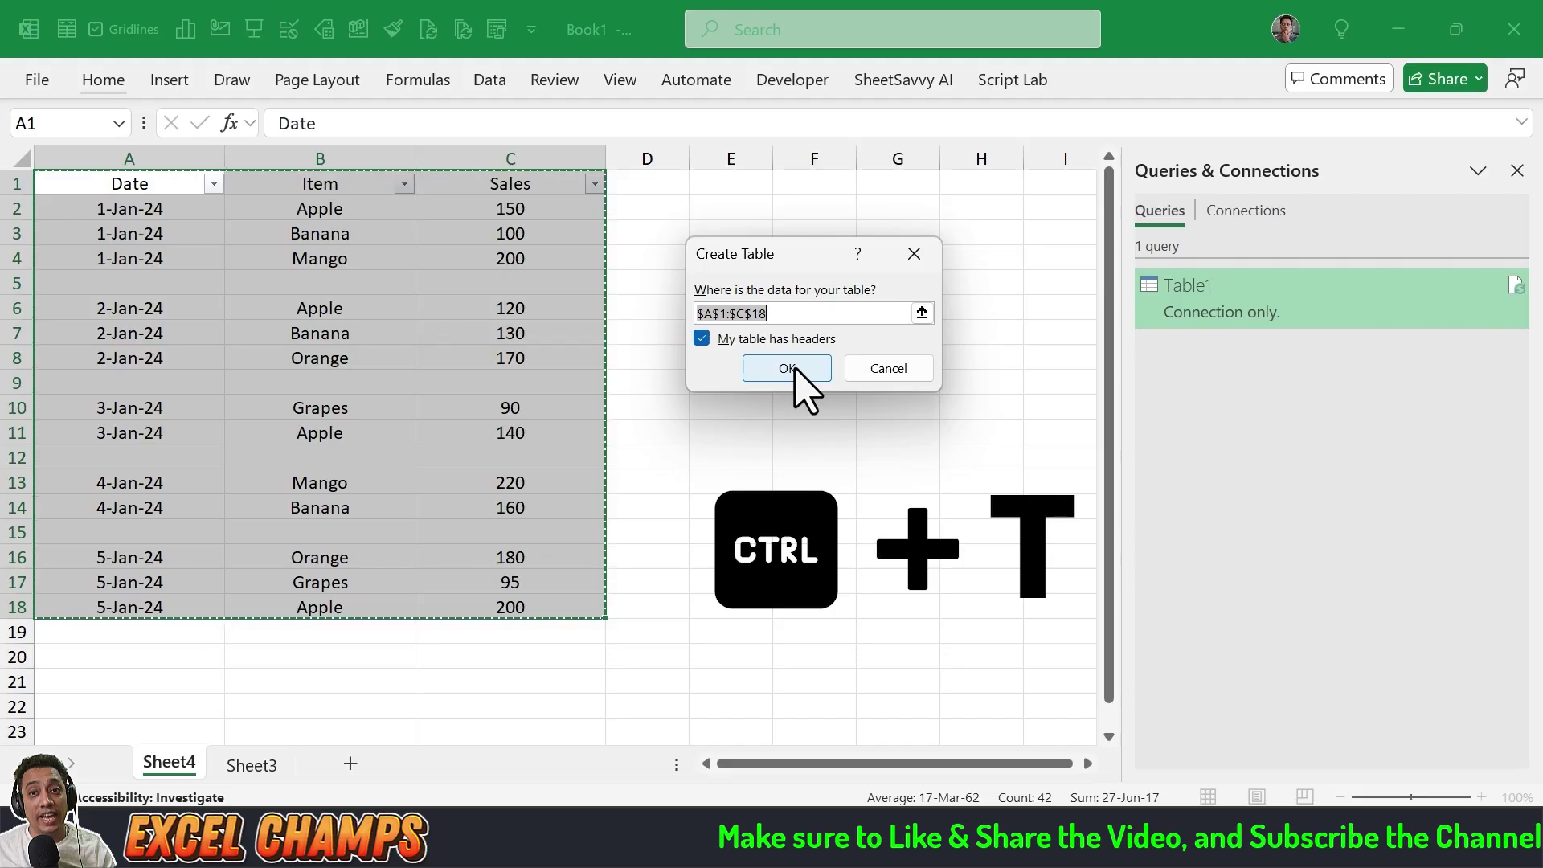
pyautogui.click(787, 368)
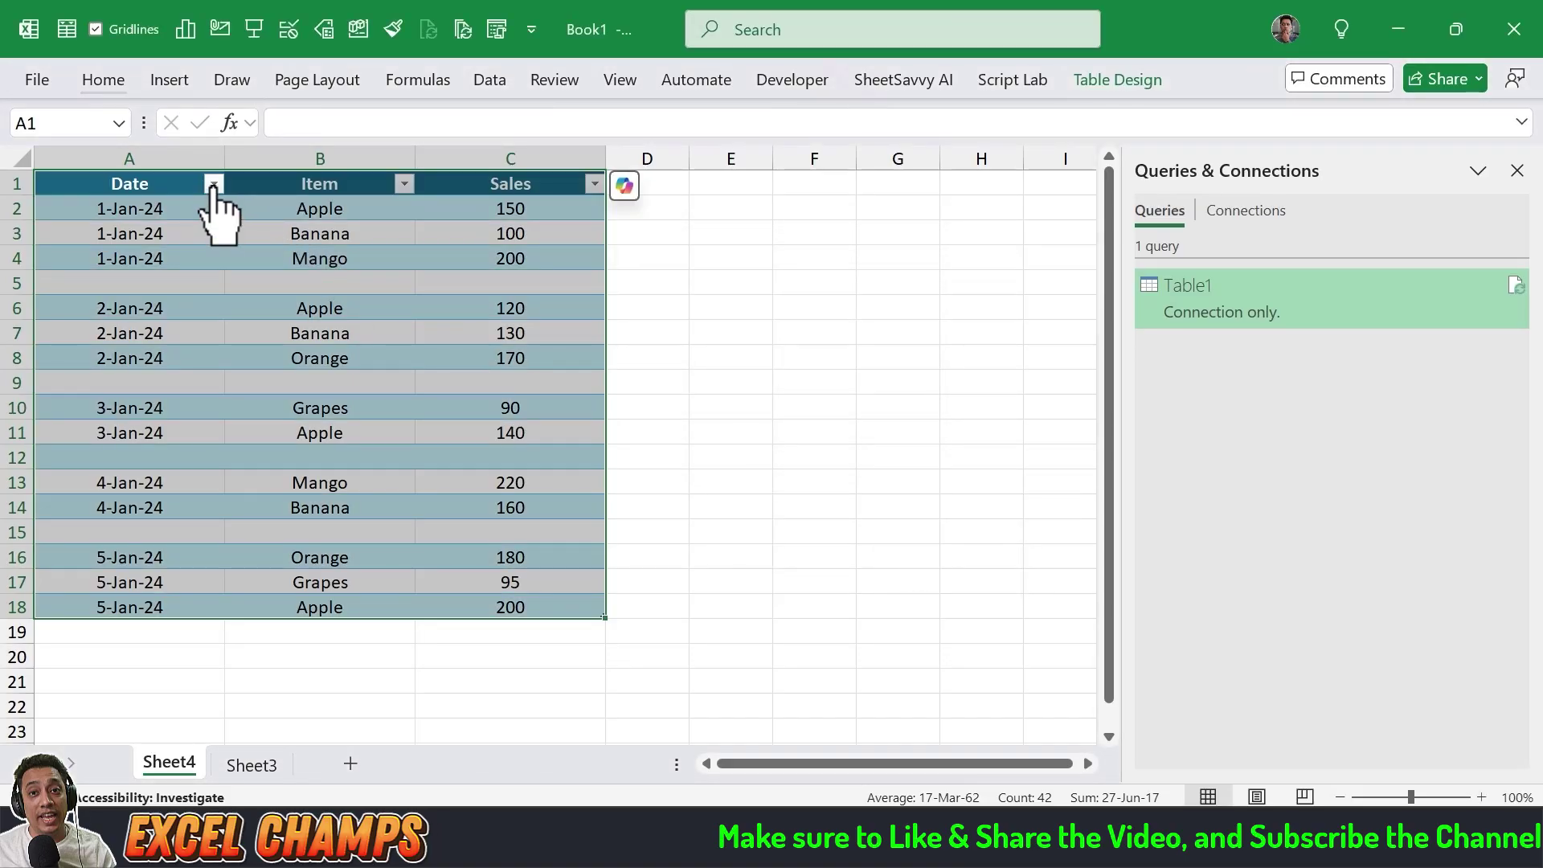
# Filter Date to (Blanks), delete those rows, and clear the filter to show 13 entries.
pyautogui.click(213, 183)
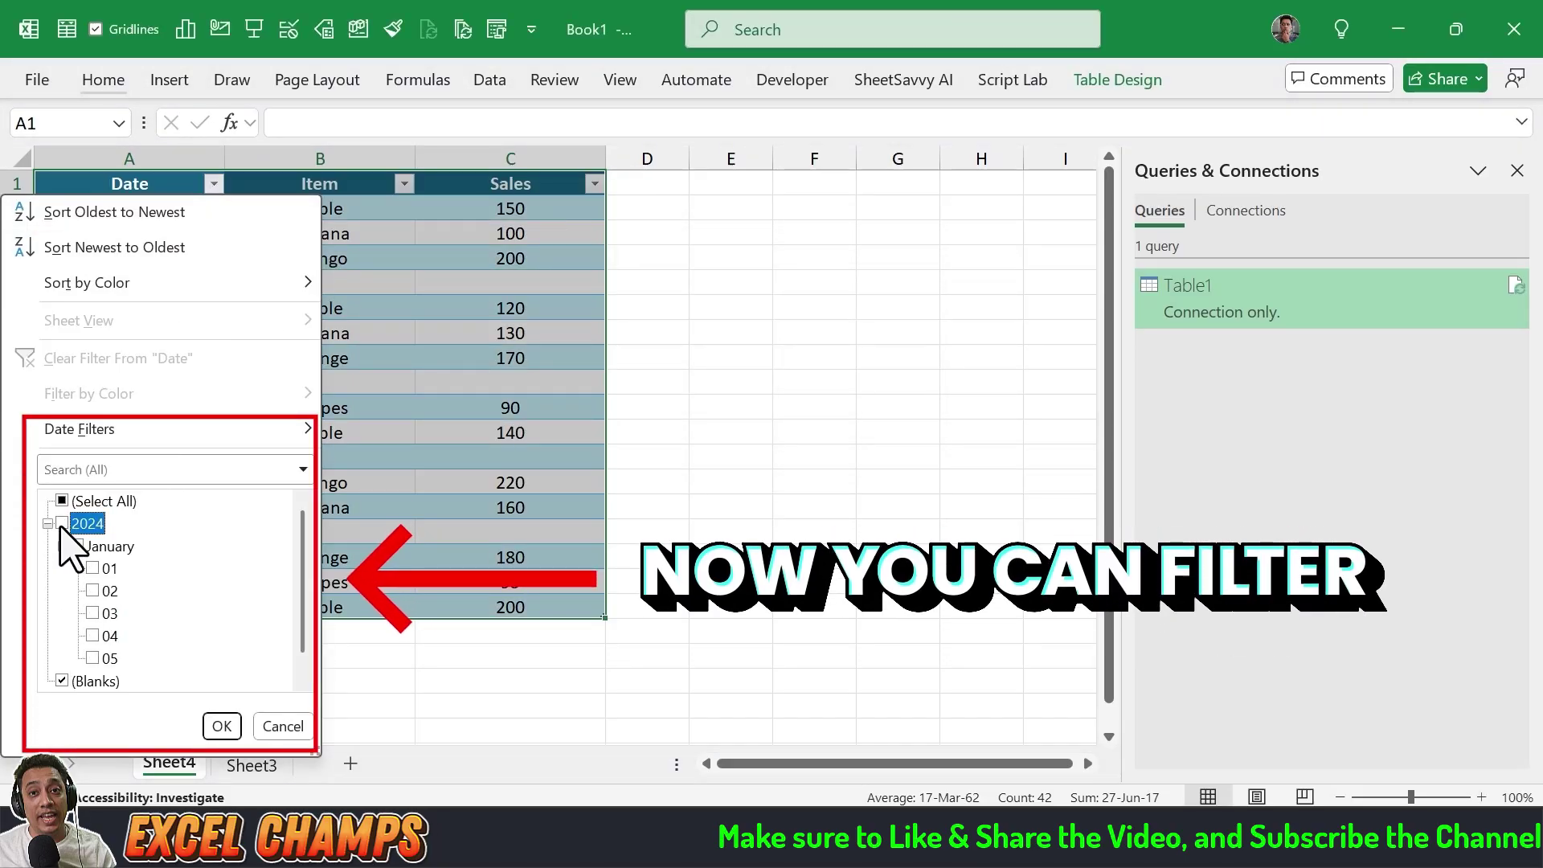
pyautogui.click(222, 726)
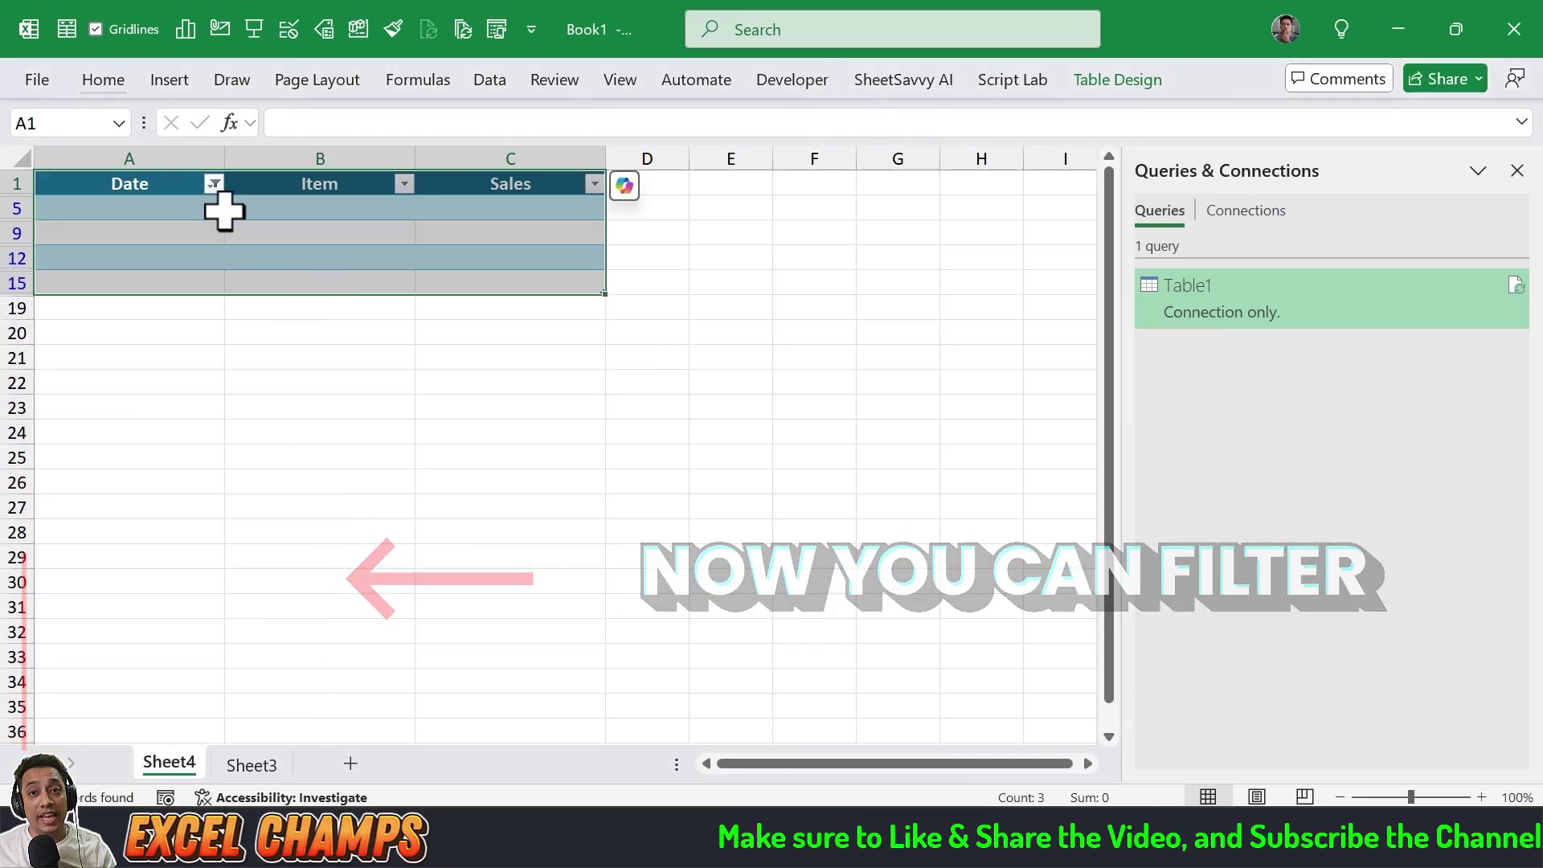
pyautogui.moveTo(17, 208); pyautogui.dragTo(17, 282)
pyautogui.hotkey('ctrl', '-')
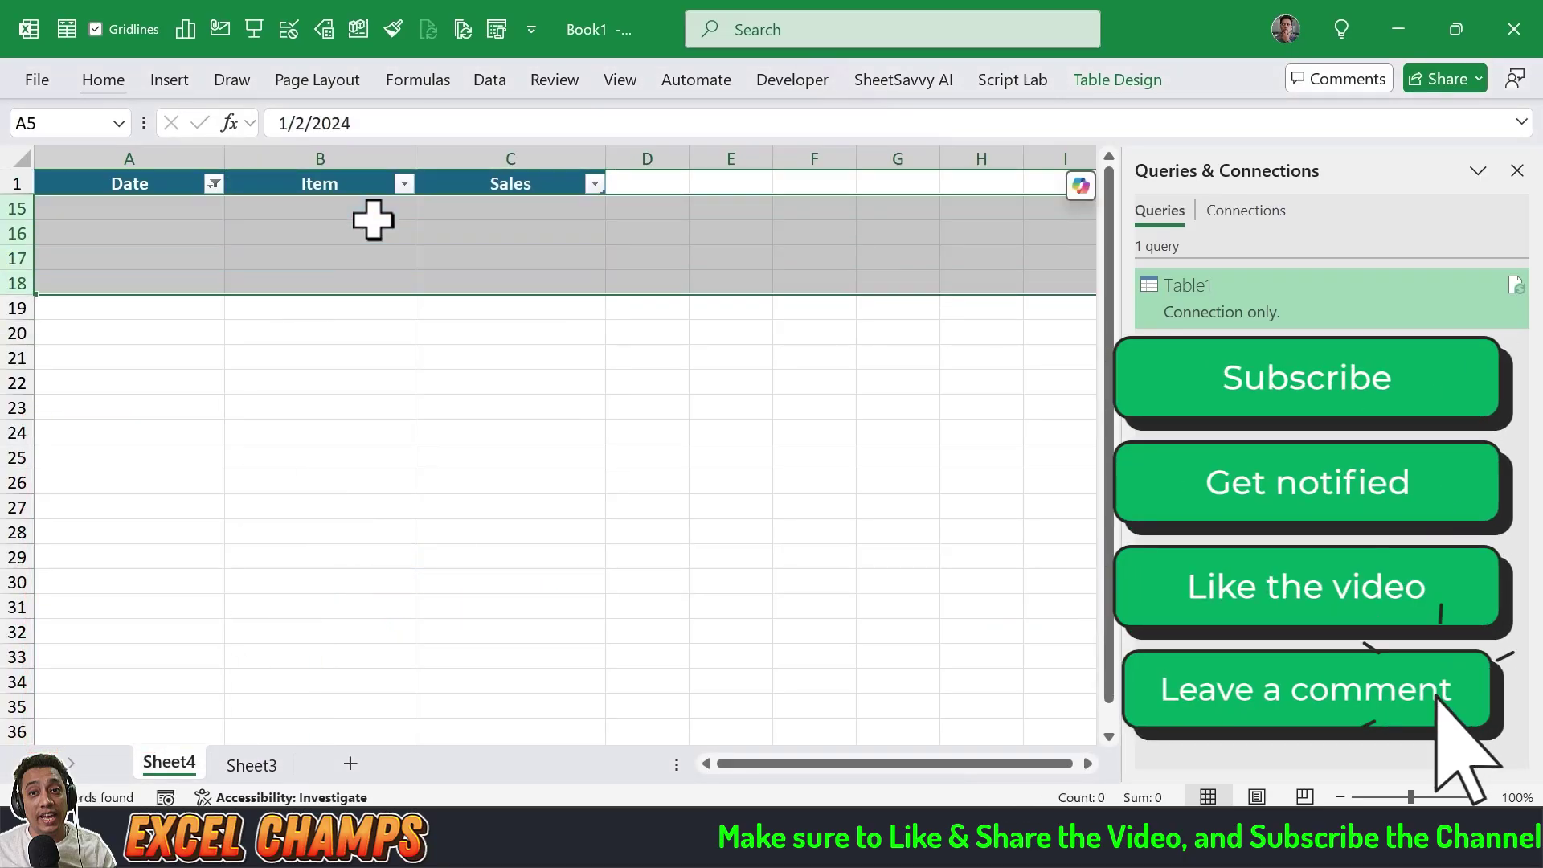
pyautogui.hotkey('alt', 'd')
pyautogui.press('f')
pyautogui.press('Escape')
pyautogui.hotkey('ctrl', 'Home')
pyautogui.hotkey('alt', 'd')
pyautogui.press('f')
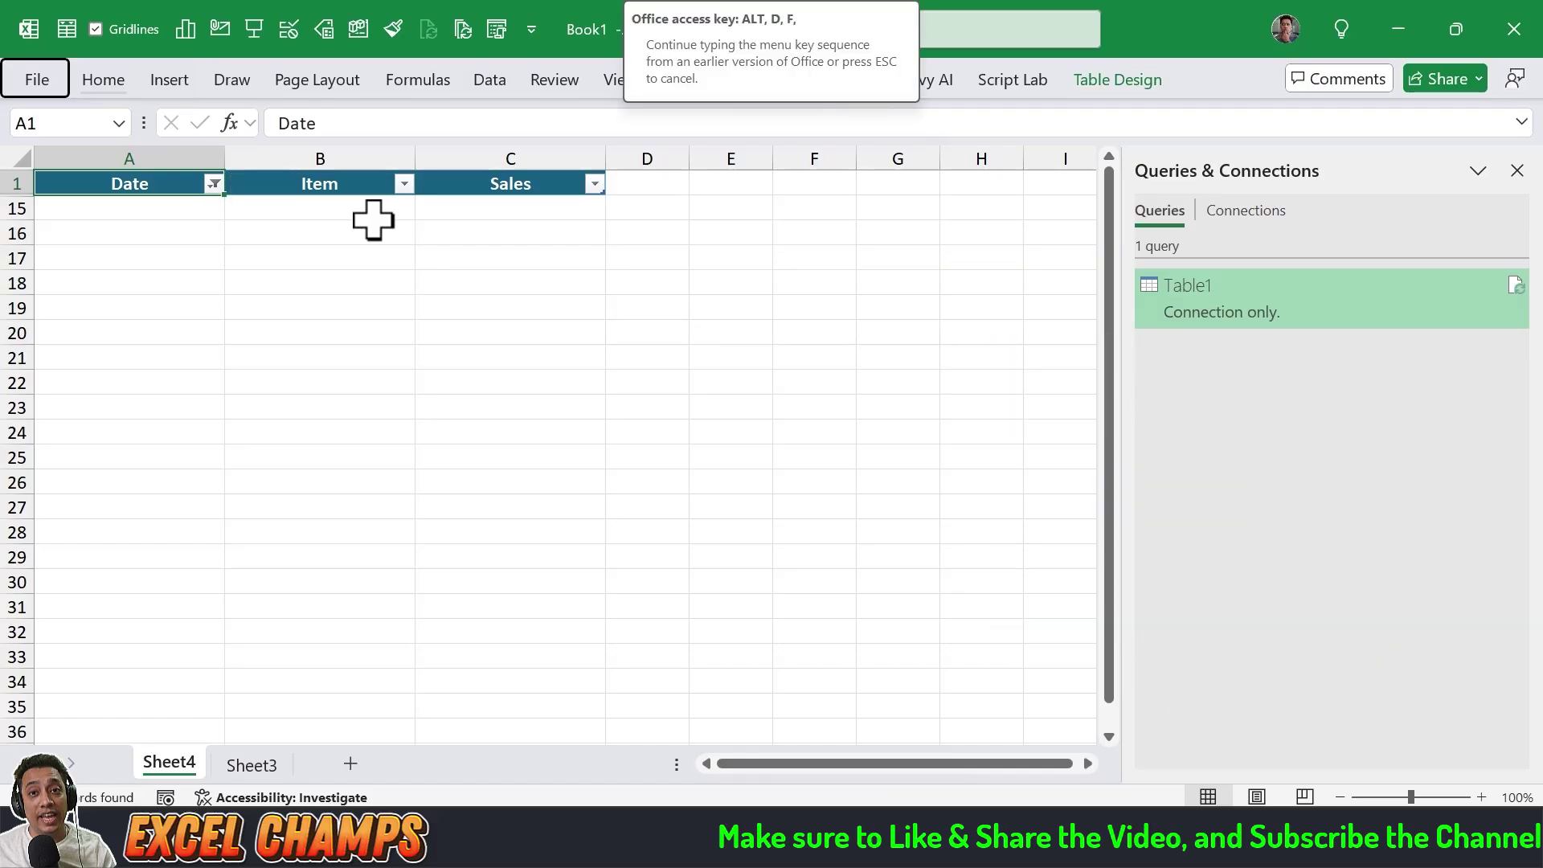
pyautogui.press('f')
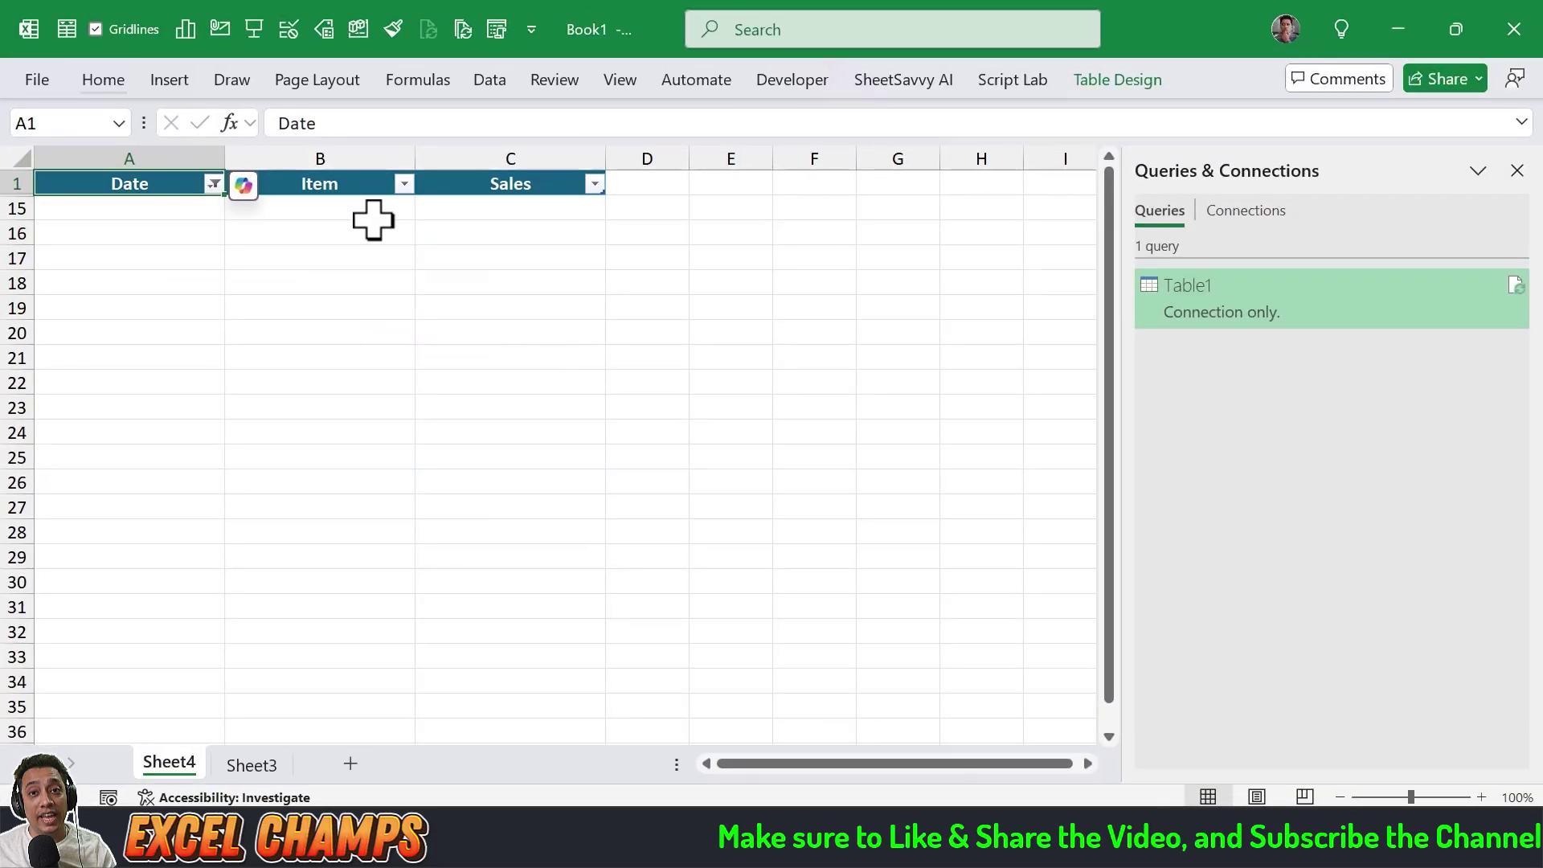
# Undo the blank-row deletion and the table conversion, restoring the plain range with blanks.
pyautogui.hotkey('ctrl', 'z')
pyautogui.hotkey('ctrl', 'z')
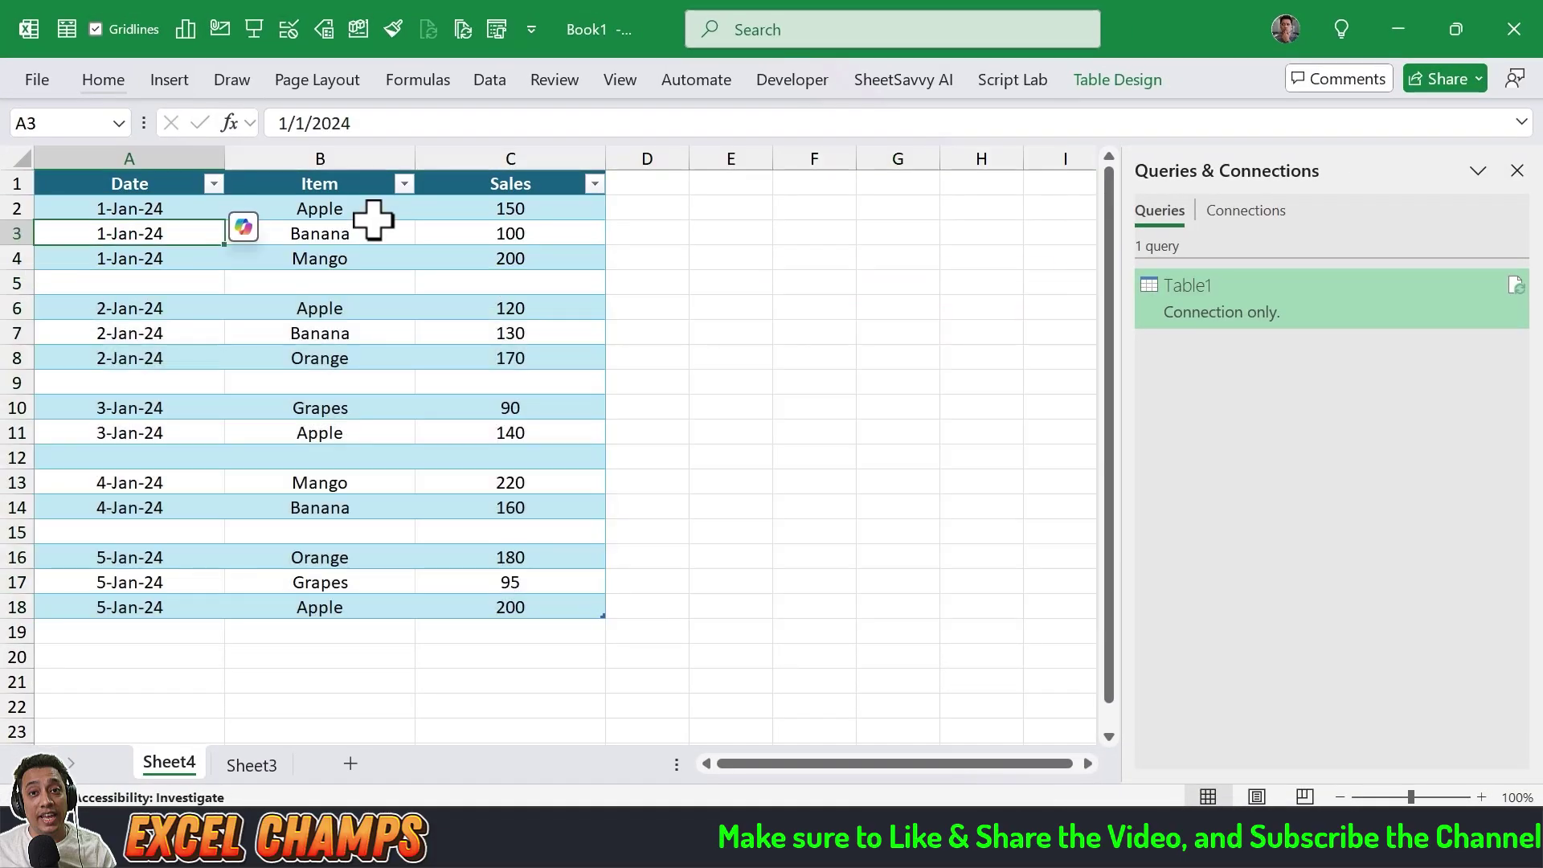
pyautogui.hotkey('ctrl', 'z')
pyautogui.hotkey('ctrl', 'z')
pyautogui.hotkey('ctrl', 'z')
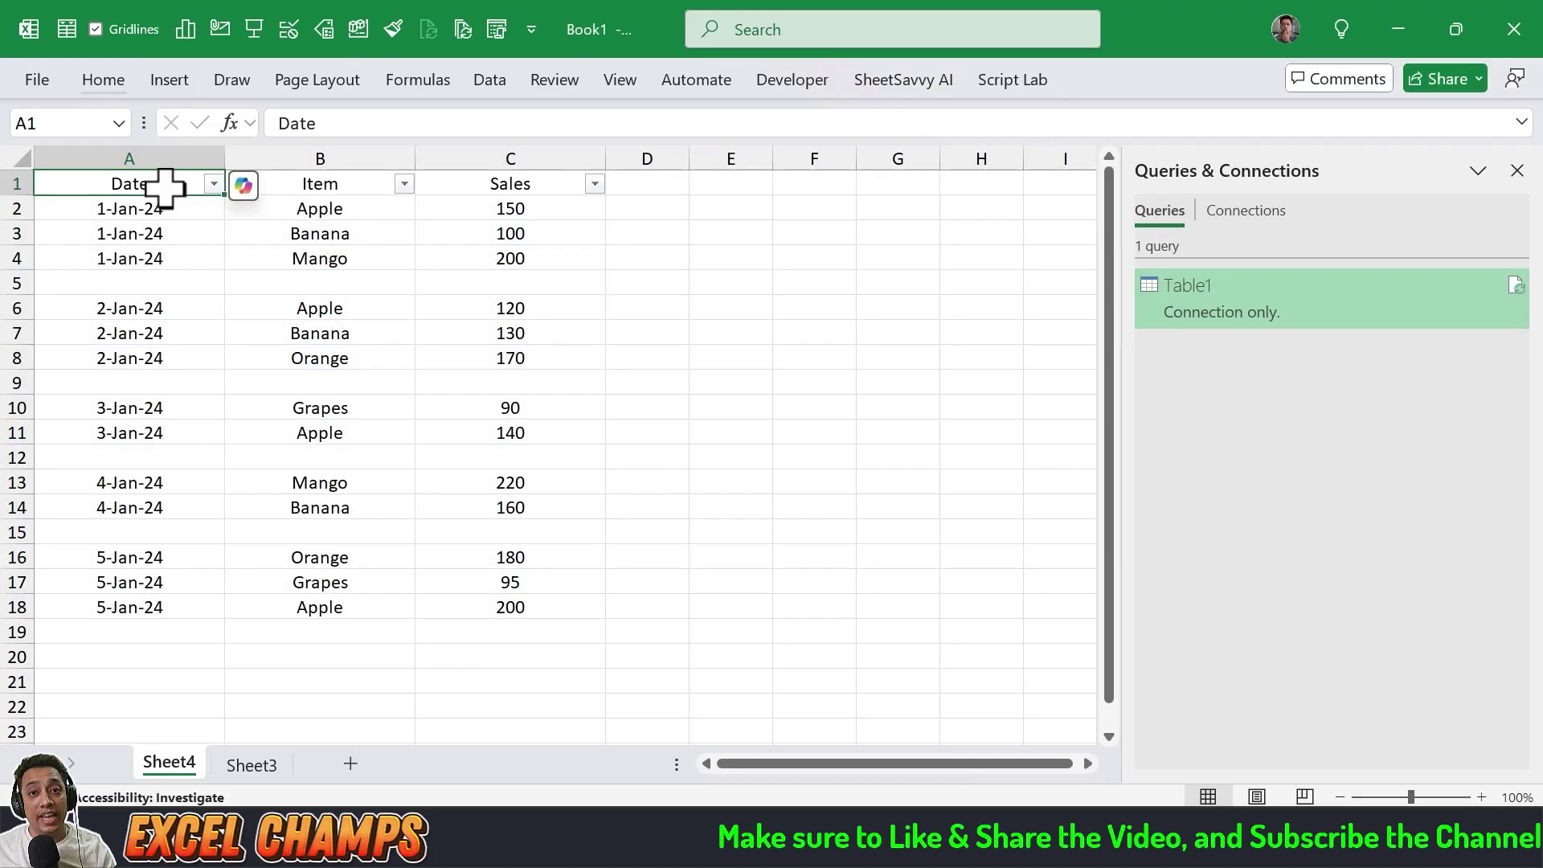
# Select the blank cells in A1:C18 with Go To Special and delete their entire rows.
pyautogui.moveTo(165, 186); pyautogui.dragTo(507, 606)
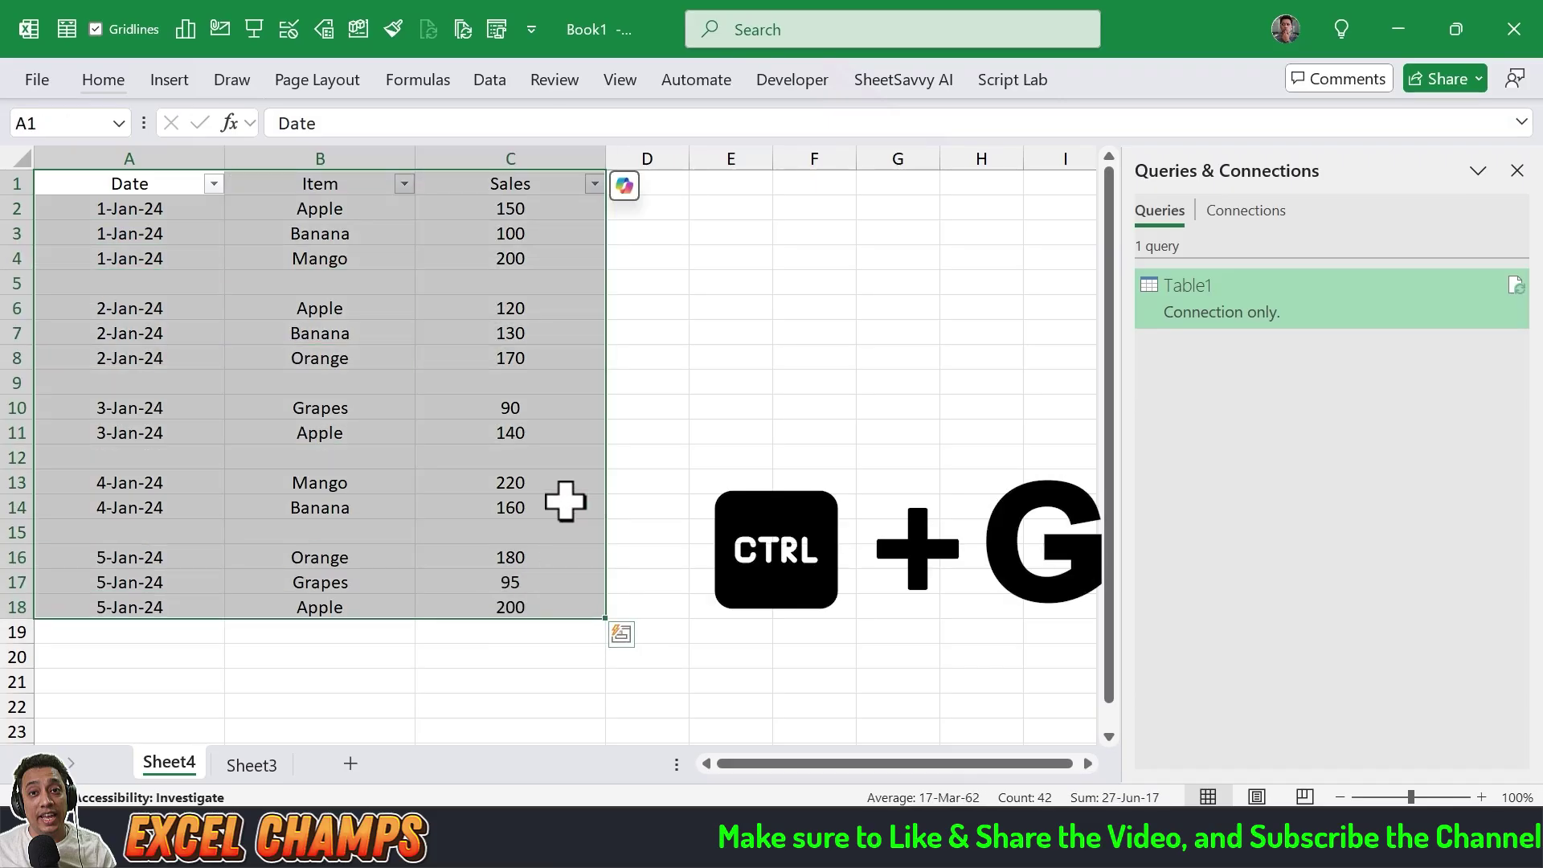
pyautogui.hotkey('ctrl', 'g')
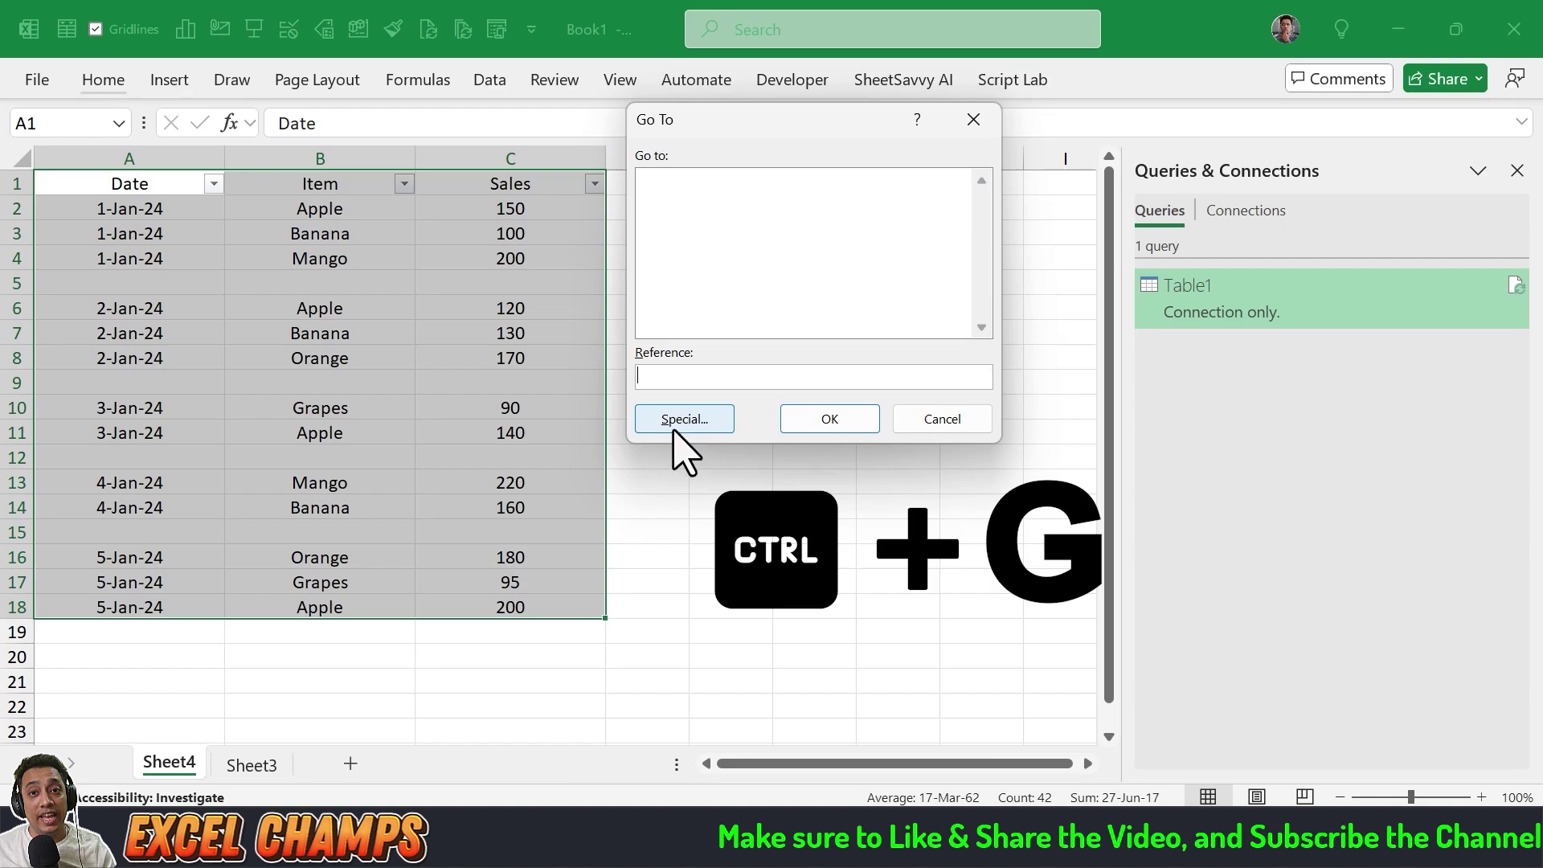
pyautogui.click(682, 438)
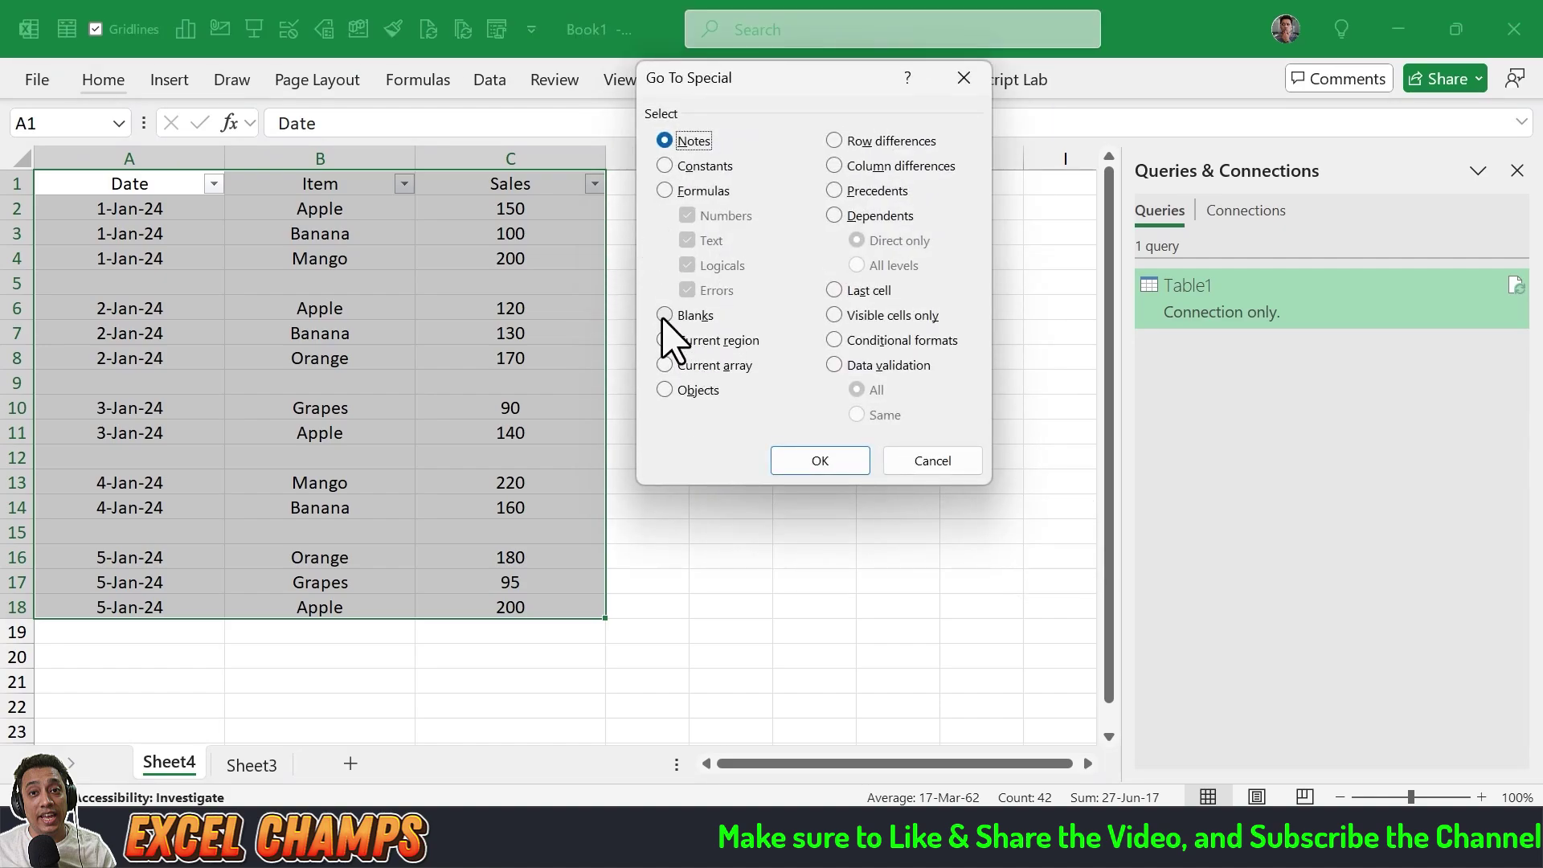
pyautogui.click(664, 315)
pyautogui.click(824, 465)
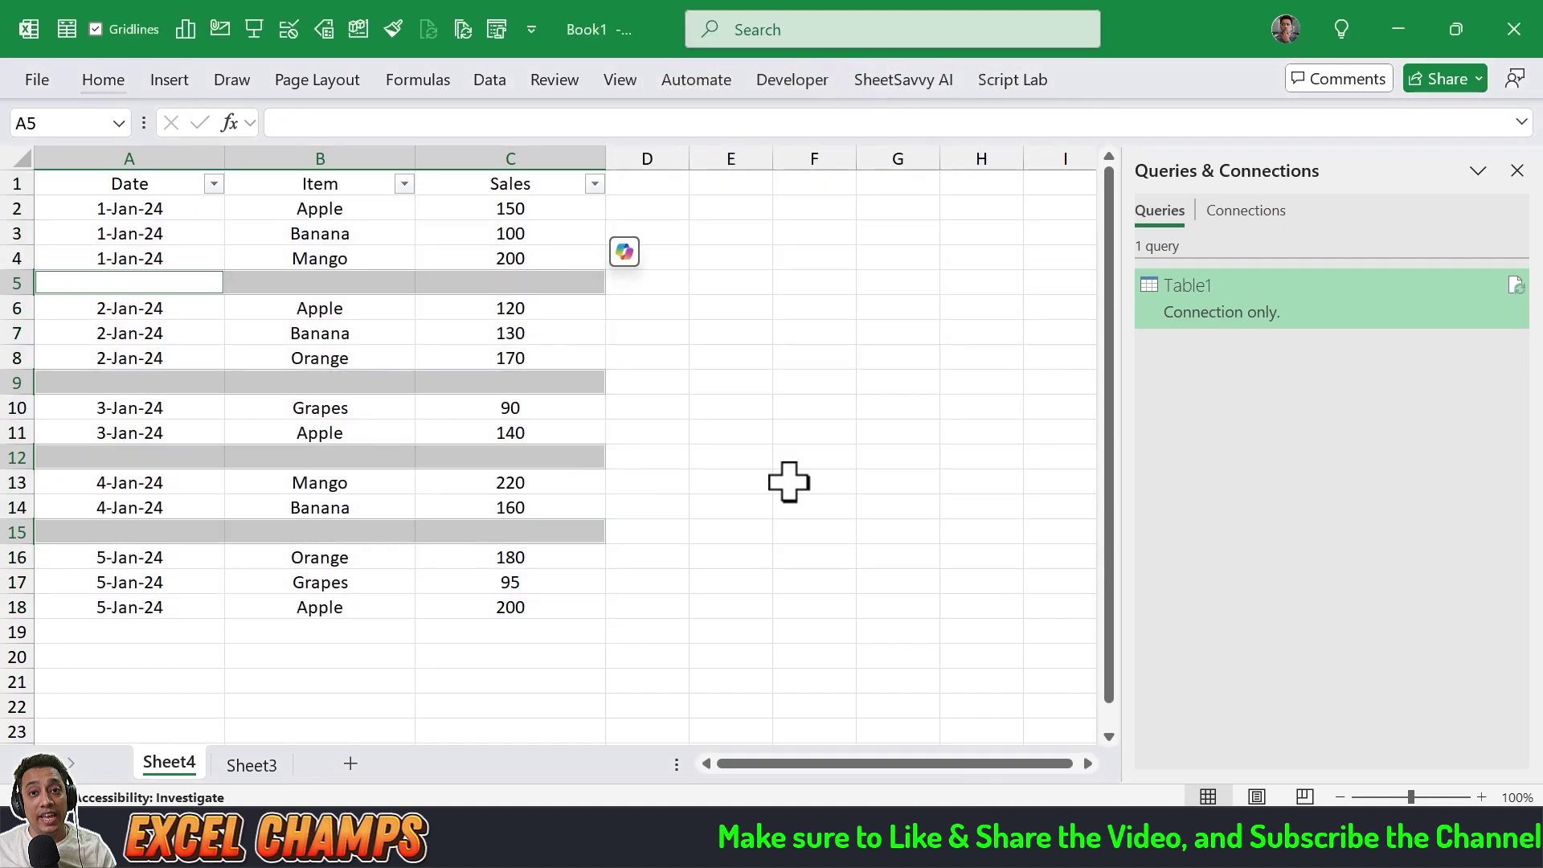
pyautogui.press('ctrl')
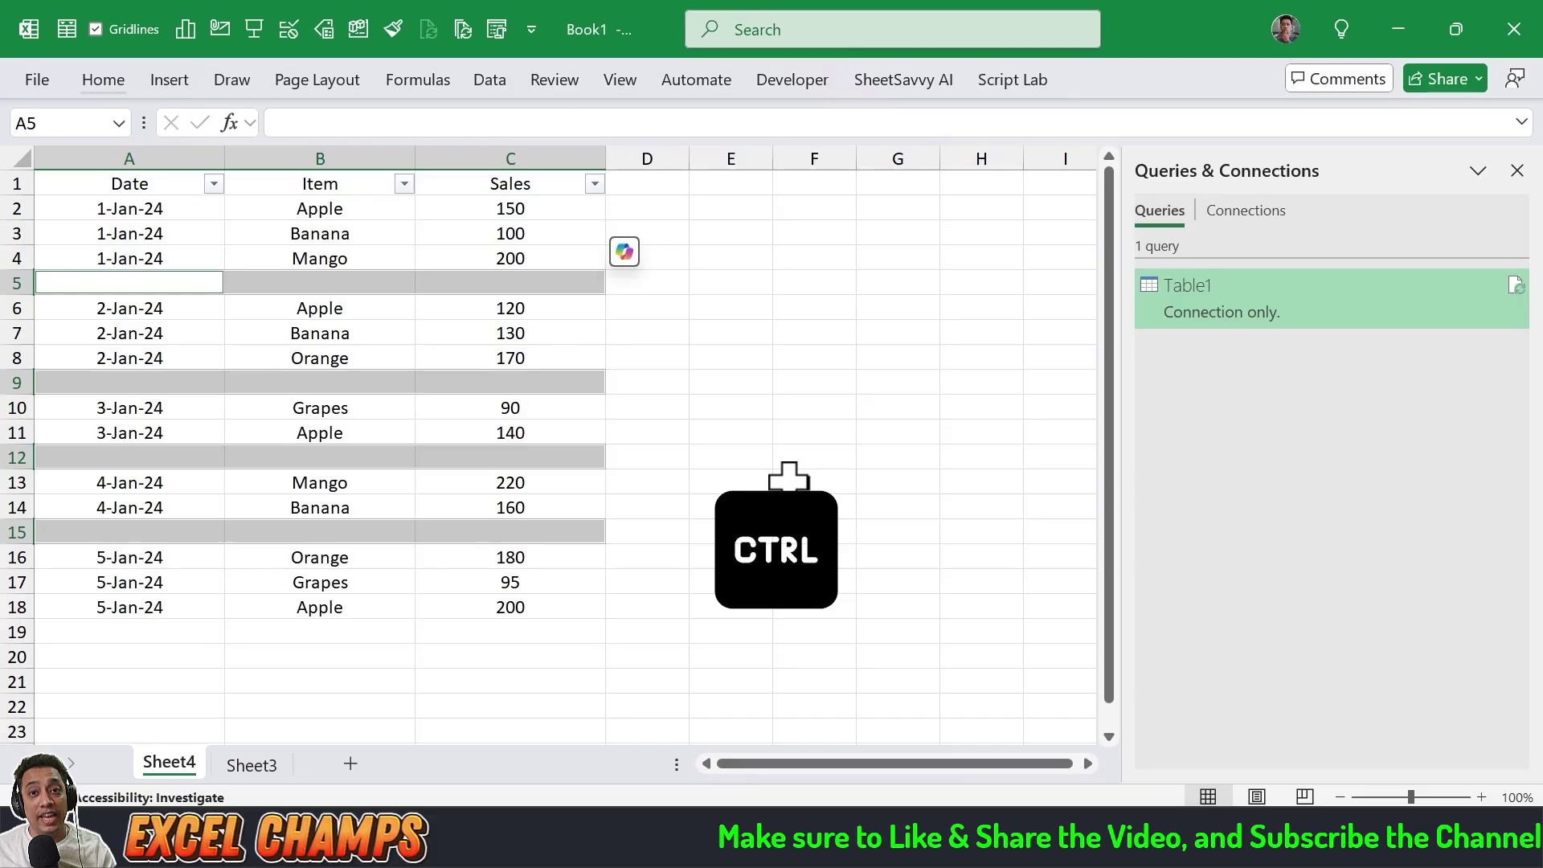
pyautogui.hotkey('ctrl', '-')
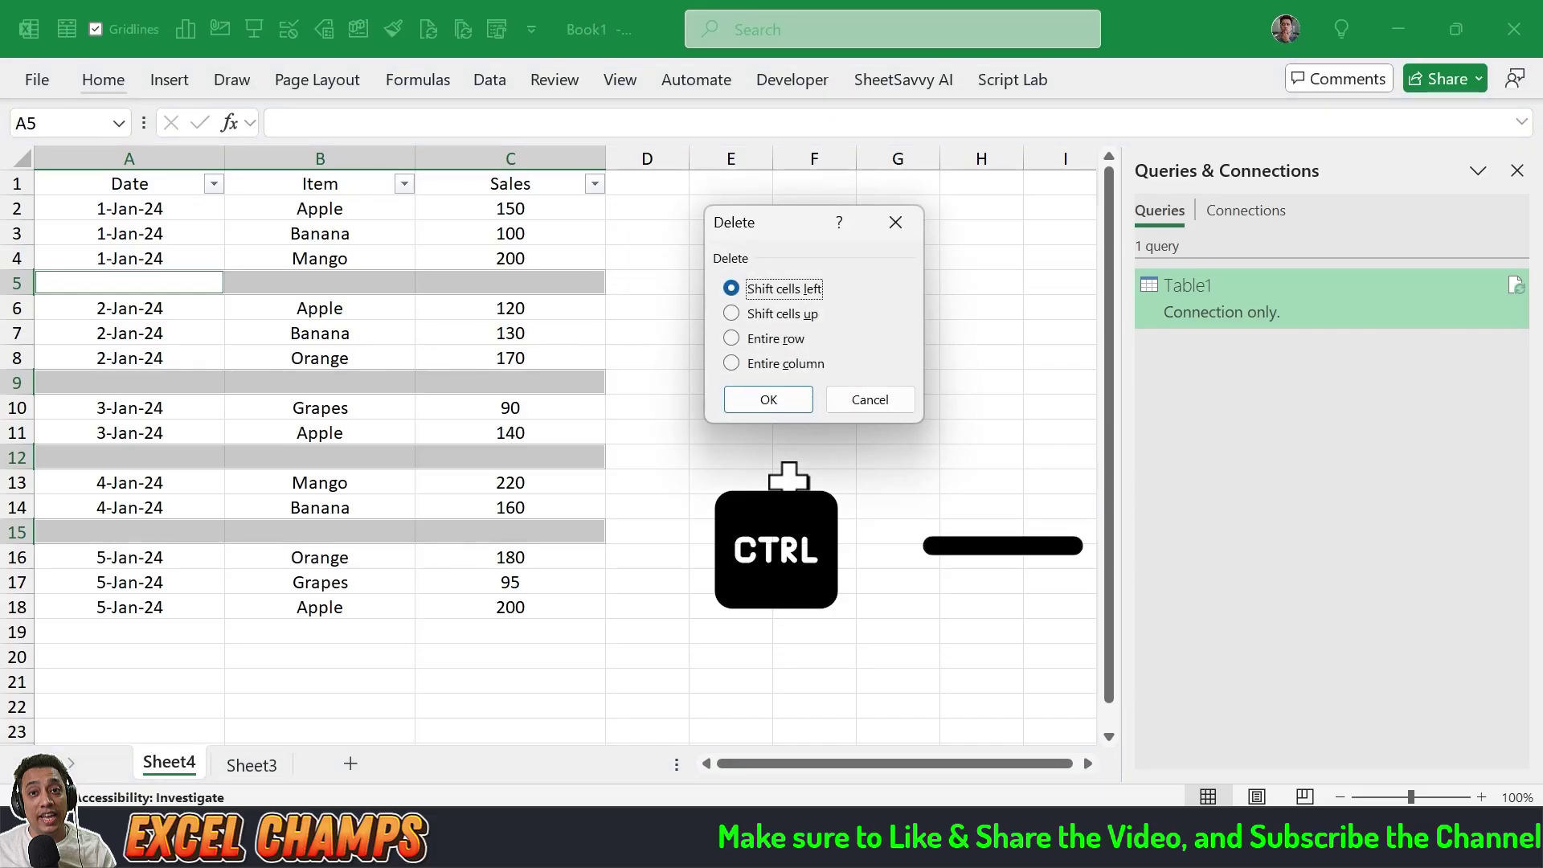
pyautogui.press('Return')
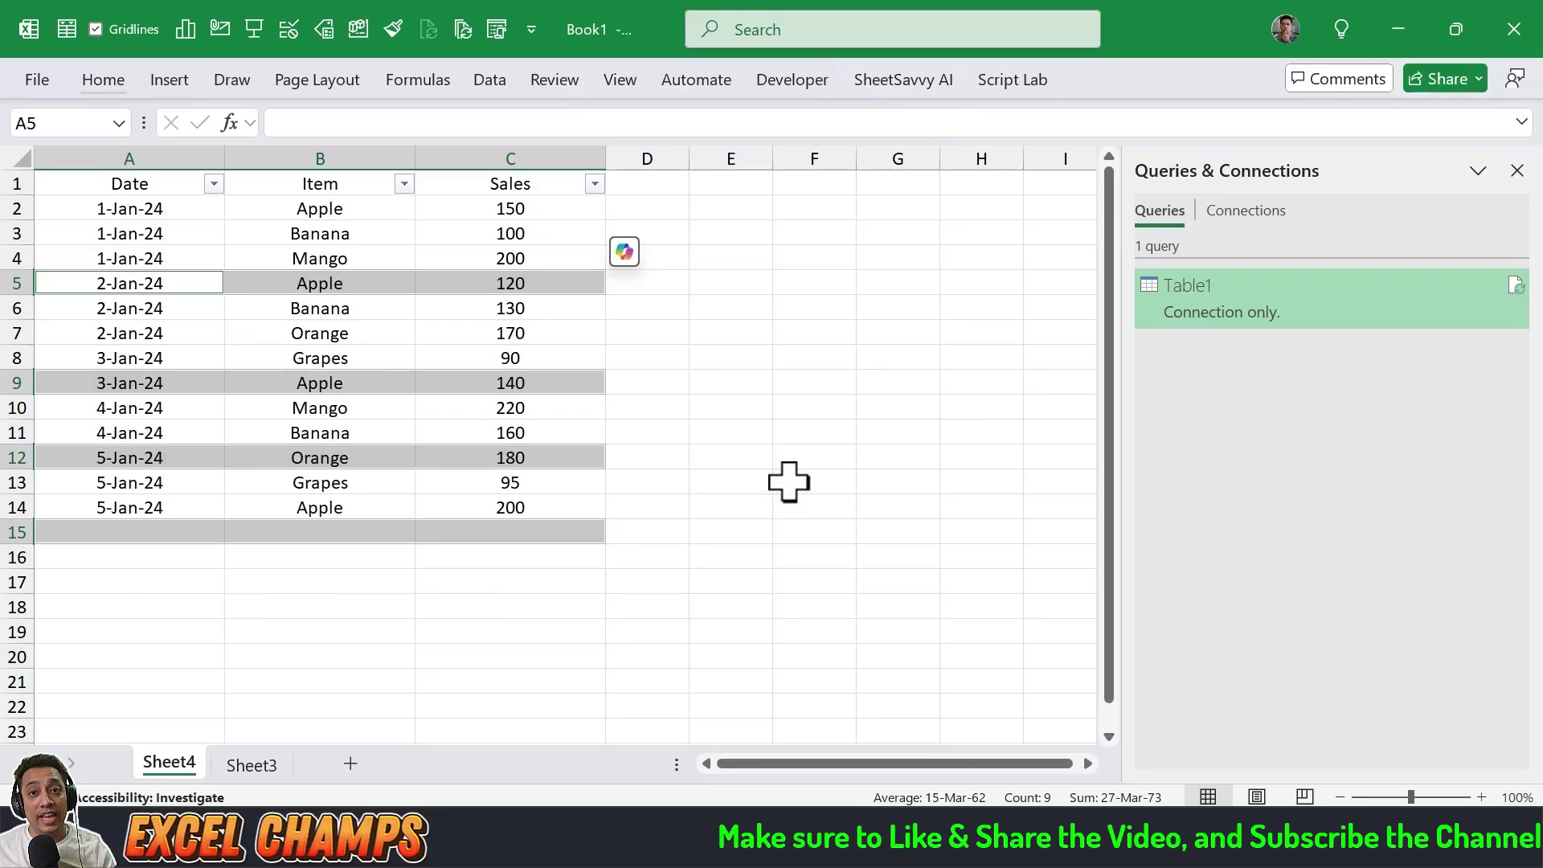
# Dismiss the Date filter options and undo the deletion so blank rows 5, 9, 12, 15 return.
pyautogui.hotkey('ctrl', 'Home')
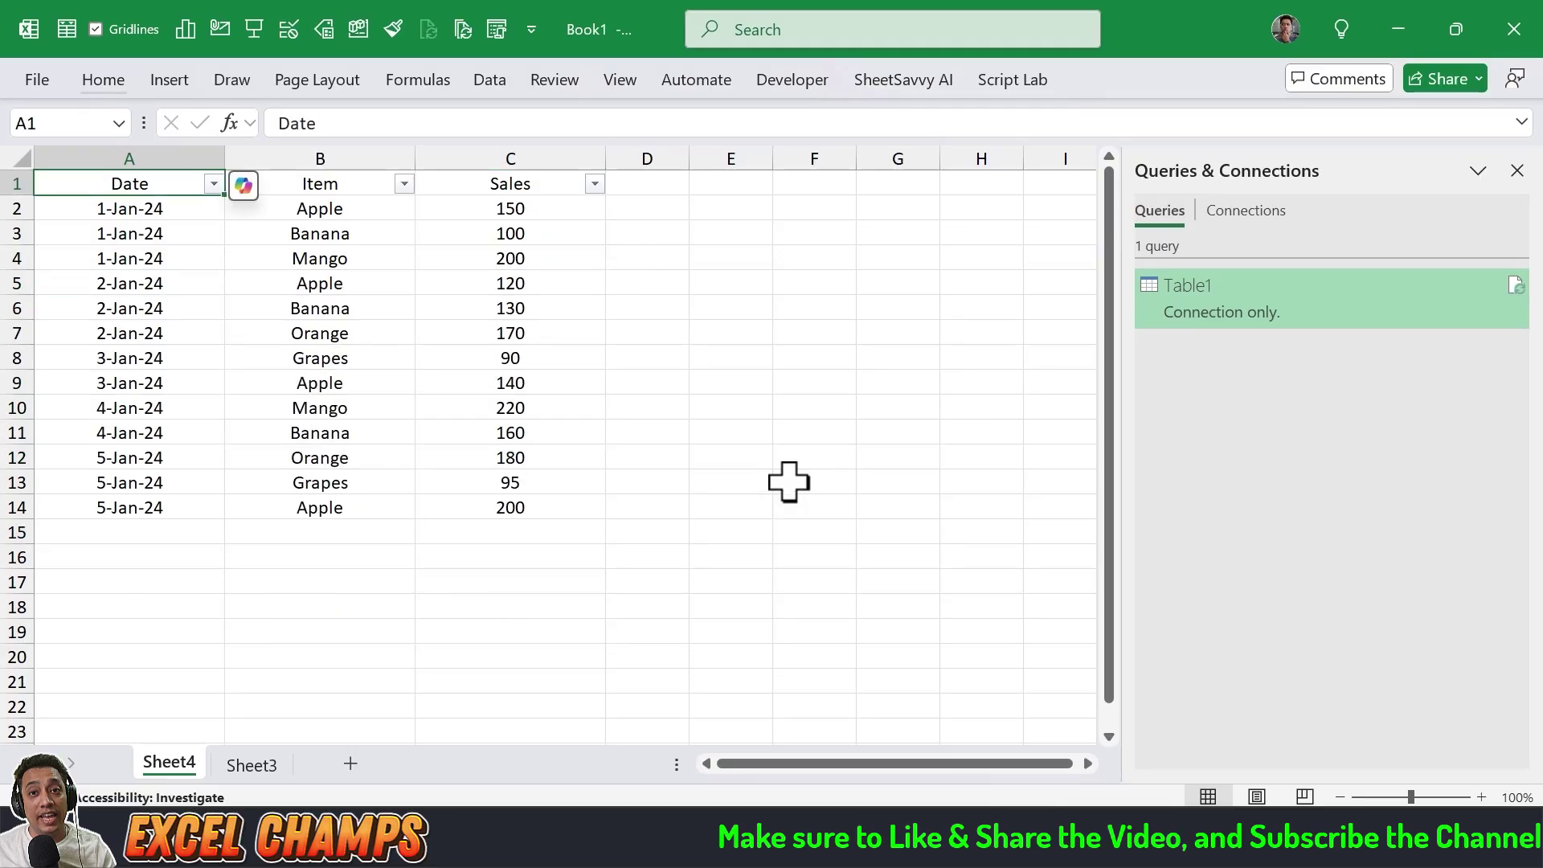
pyautogui.hotkey('alt', 'Down')
pyautogui.press('Down')
pyautogui.press('Escape')
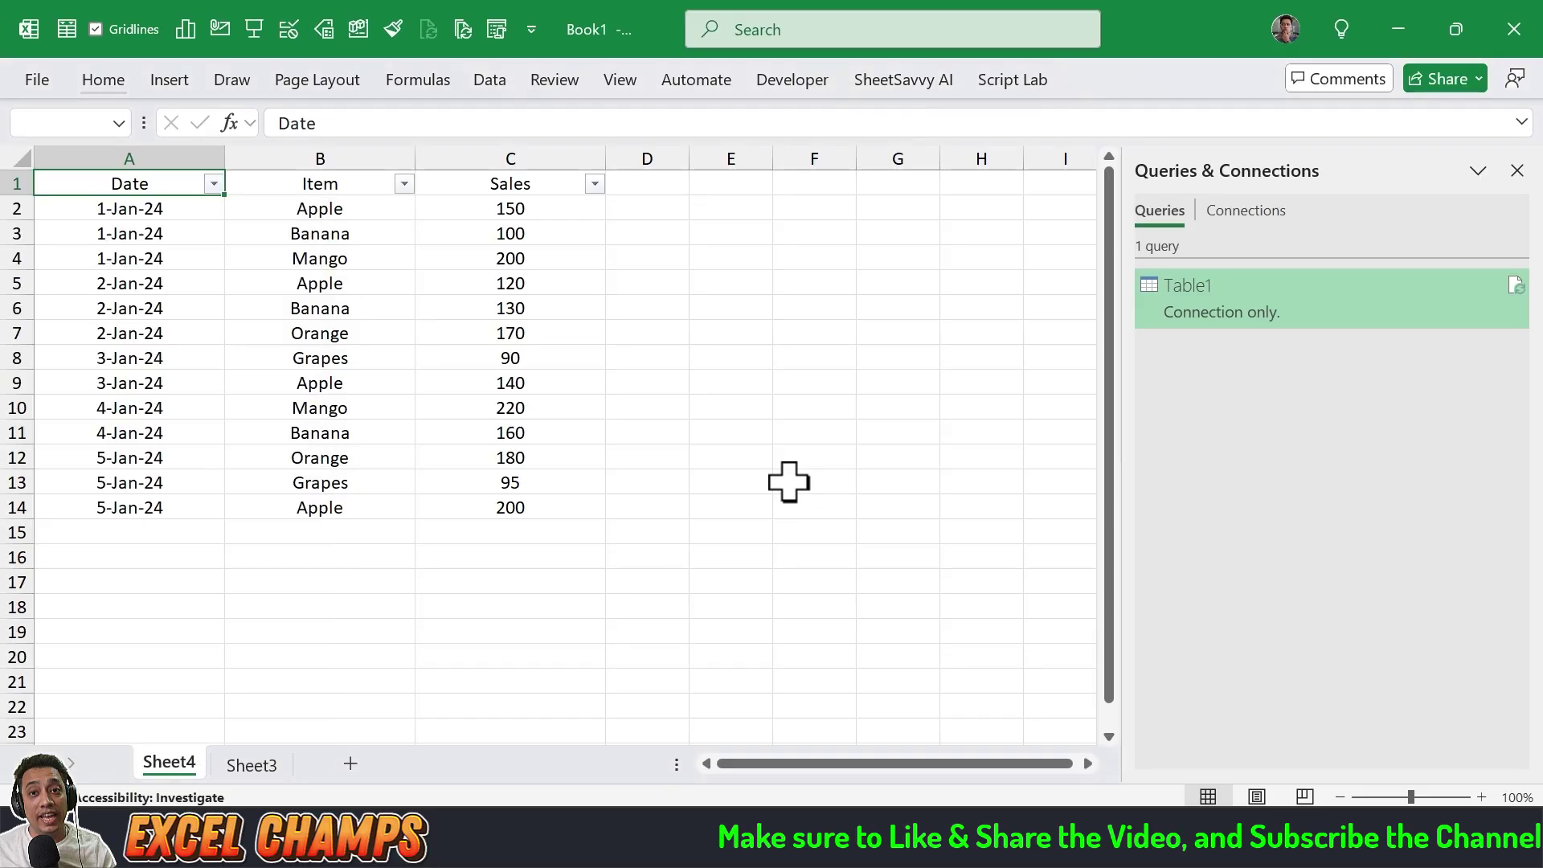
pyautogui.hotkey('ctrl', 'z')
pyautogui.hotkey('ctrl', 'z')
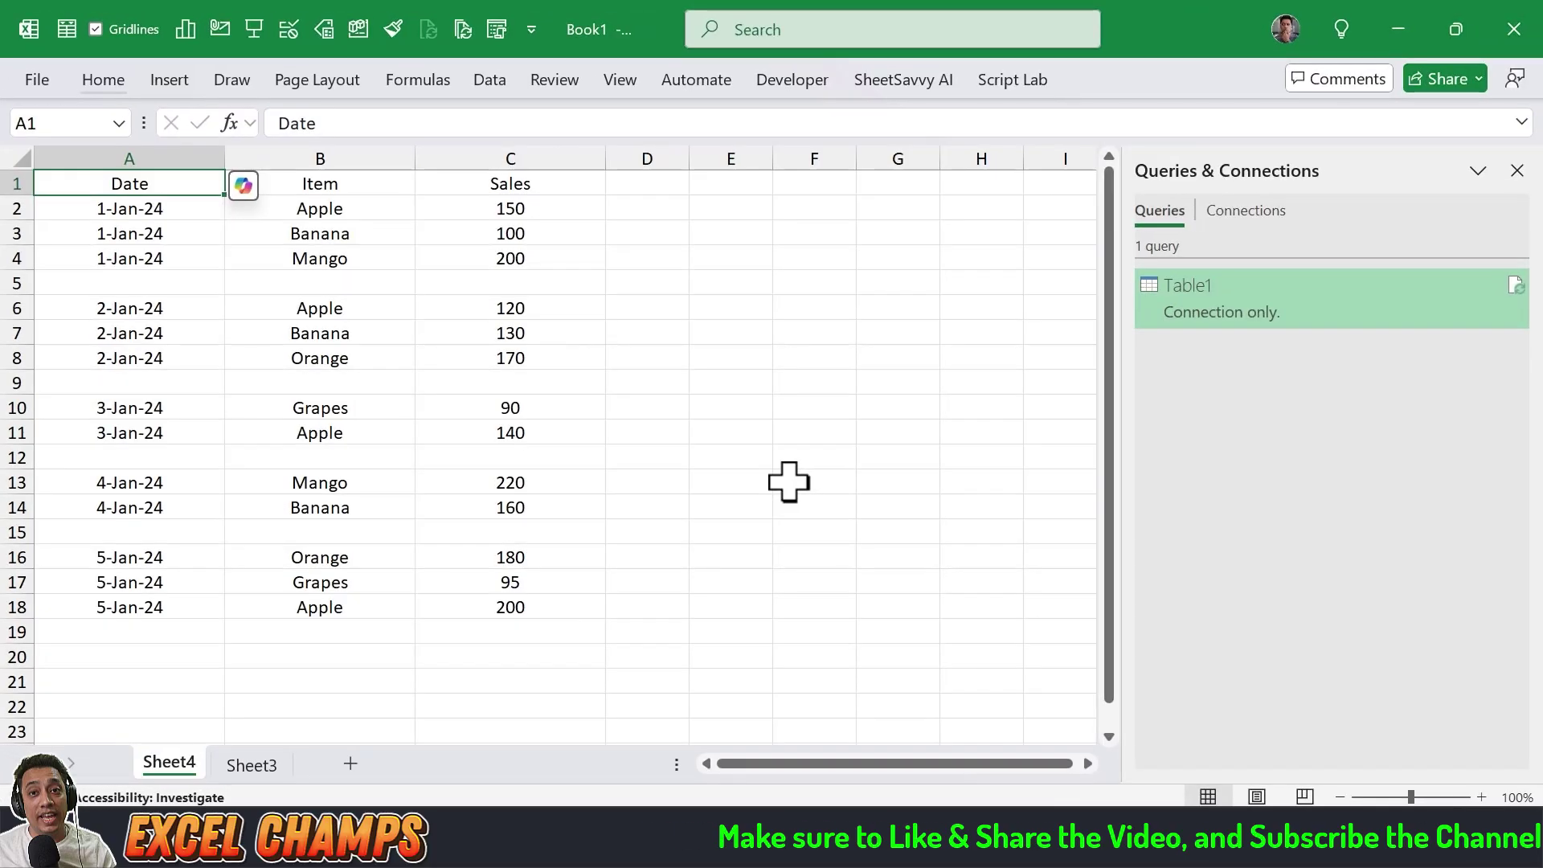
# Enter 1 in D1 and fill it down through D18 with Ctrl+D.
pyautogui.press('Right')
pyautogui.press('Right')
pyautogui.press('Right')
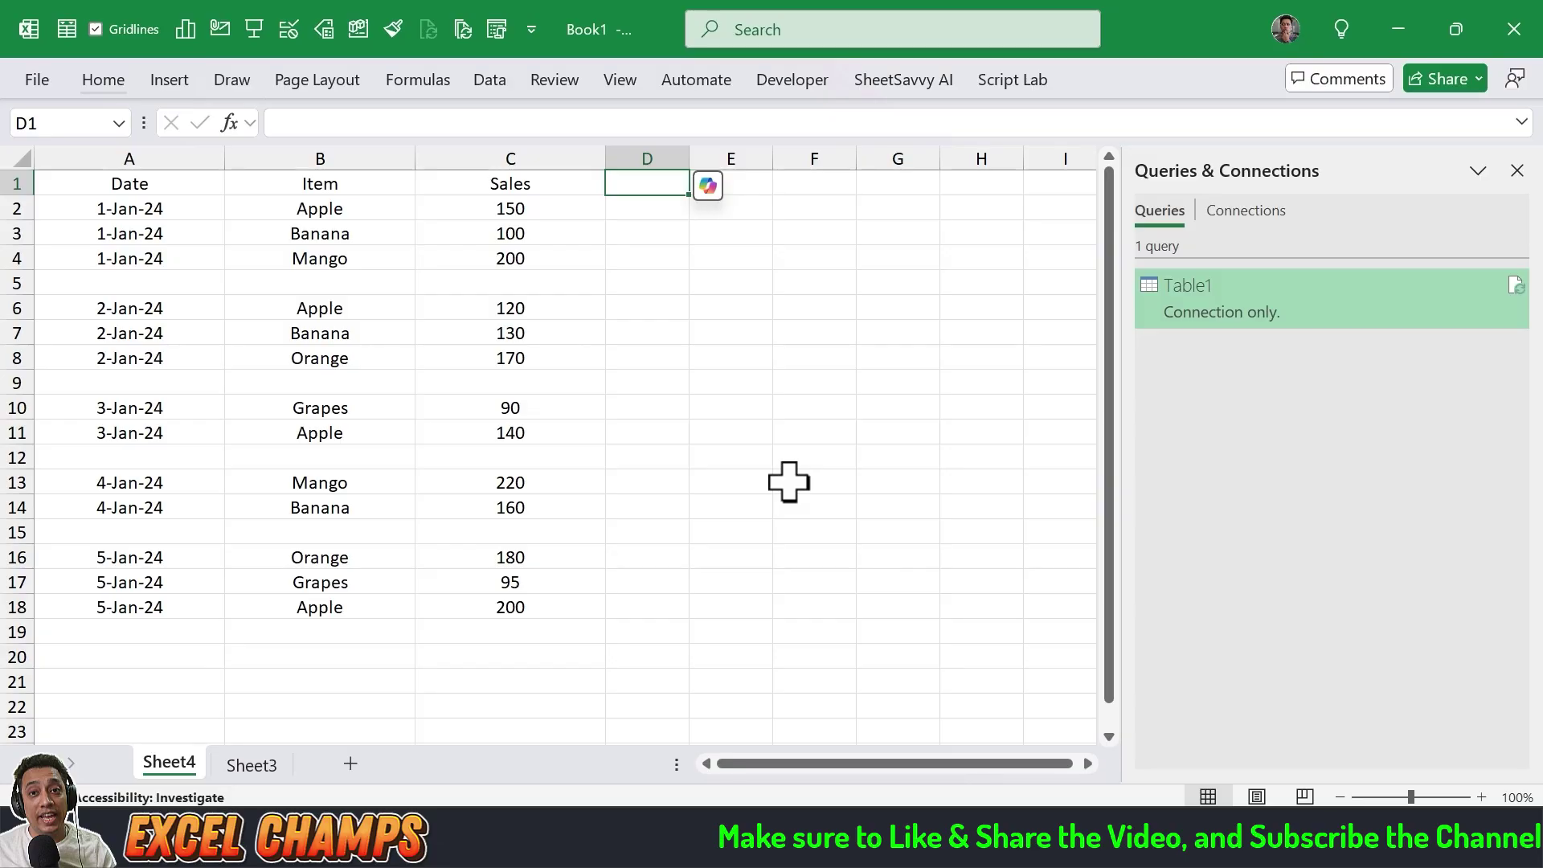
pyautogui.write('1')
pyautogui.press('Return')
pyautogui.press('Return')
pyautogui.press('Return')
pyautogui.press('Return')
pyautogui.press('Return')
pyautogui.press('Return')
pyautogui.press('Return')
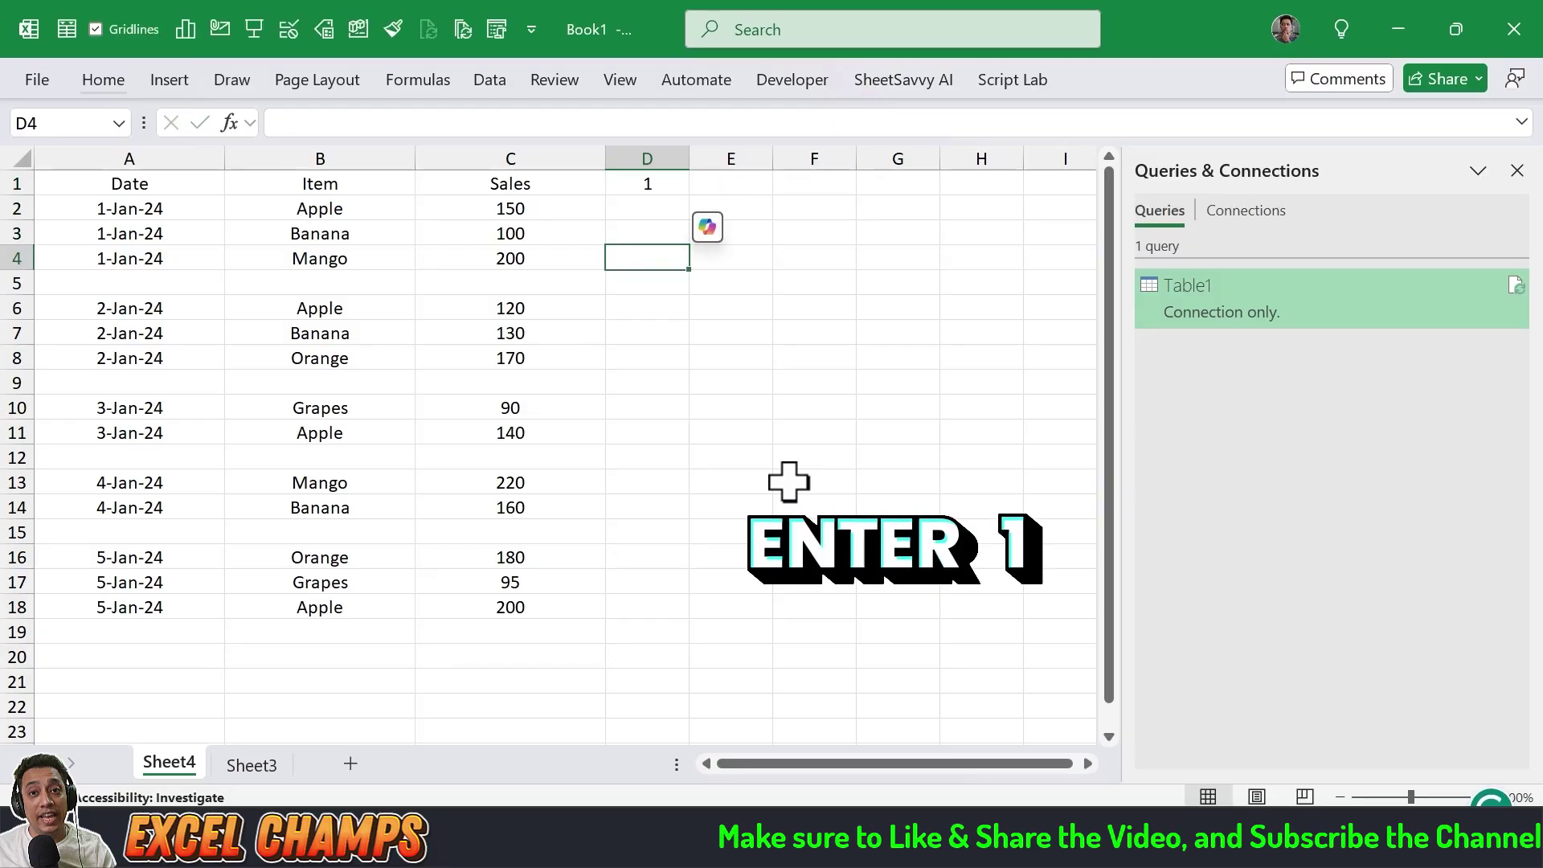
pyautogui.press('Return')
pyautogui.press('Return')
pyautogui.press('Return')
pyautogui.press('Return')
pyautogui.press('Return')
pyautogui.press('Return')
pyautogui.press('Return')
pyautogui.press('Return')
pyautogui.press('Return')
pyautogui.press('Return')
pyautogui.hotkey('ctrl', 'shift', 'Up')
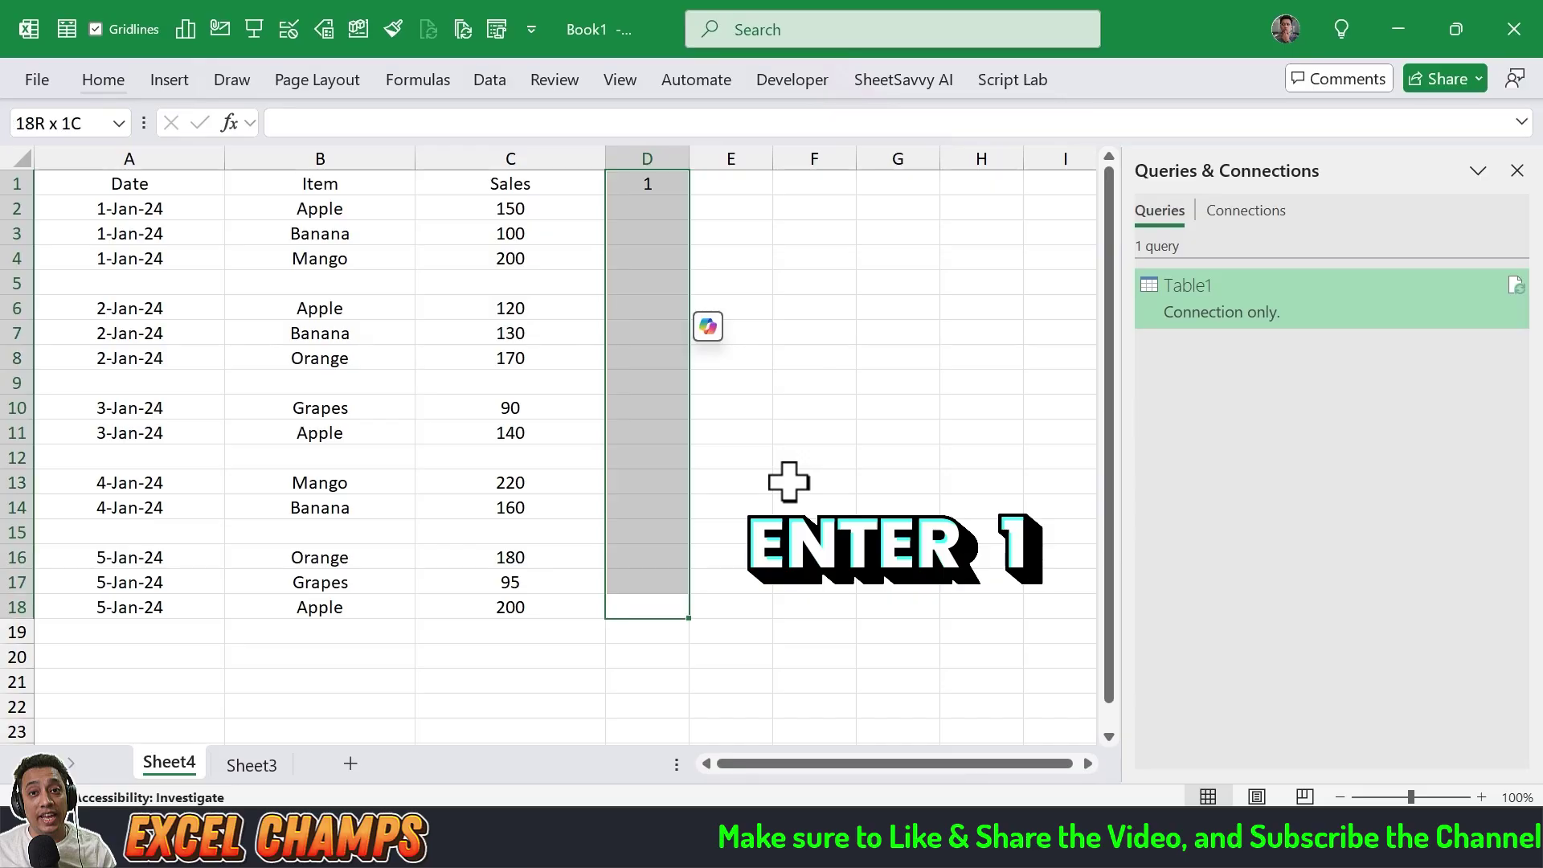
pyautogui.hotkey('ctrl', 'd')
pyautogui.hotkey('ctrl', 'Up')
pyautogui.press('Left')
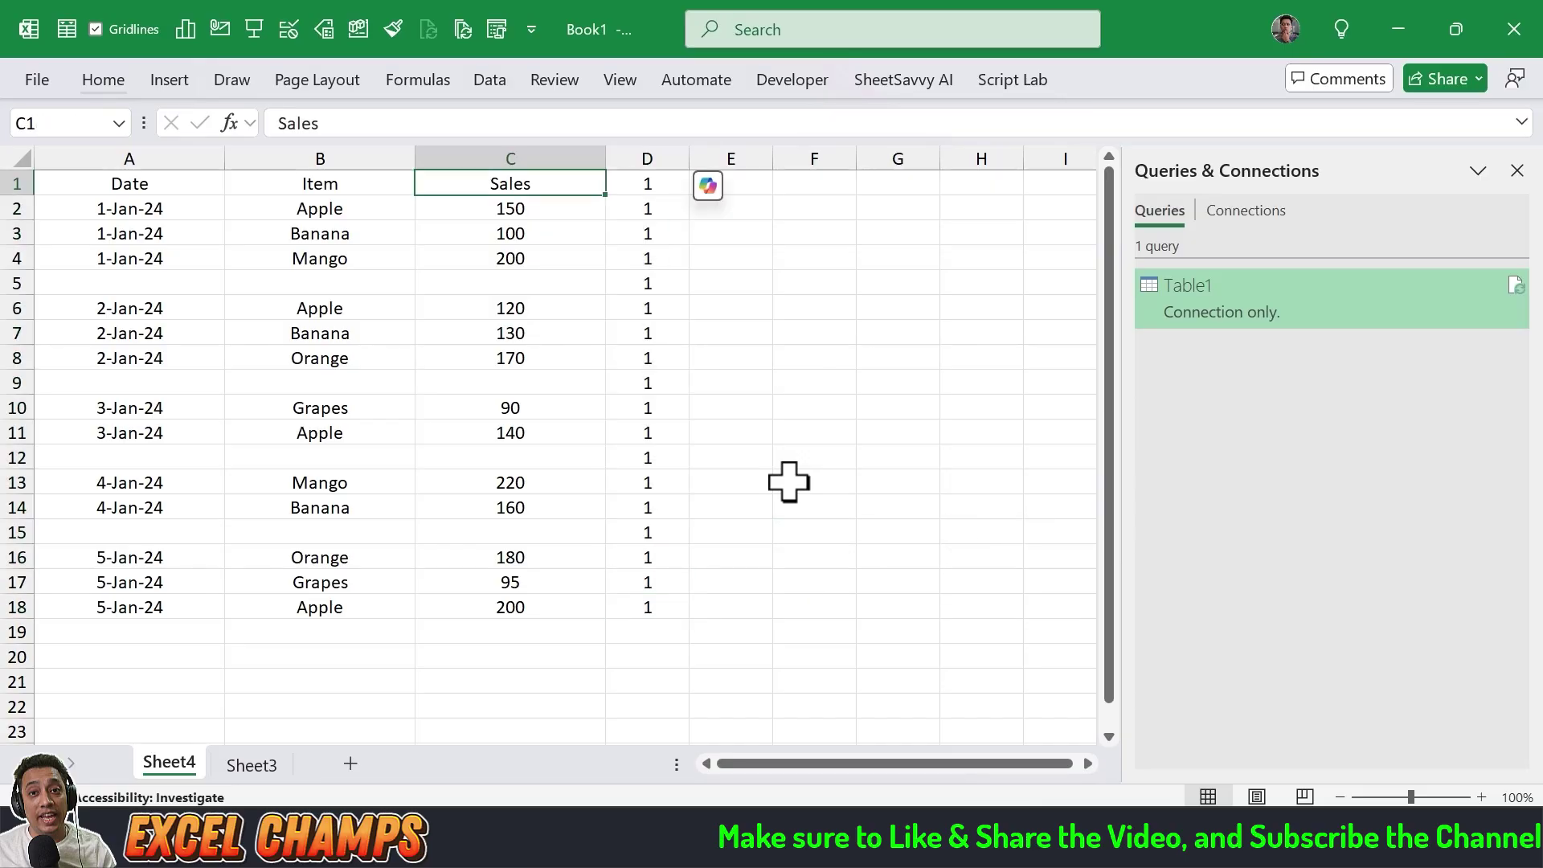
pyautogui.press('Right')
pyautogui.hotkey('ctrl', 'Left')
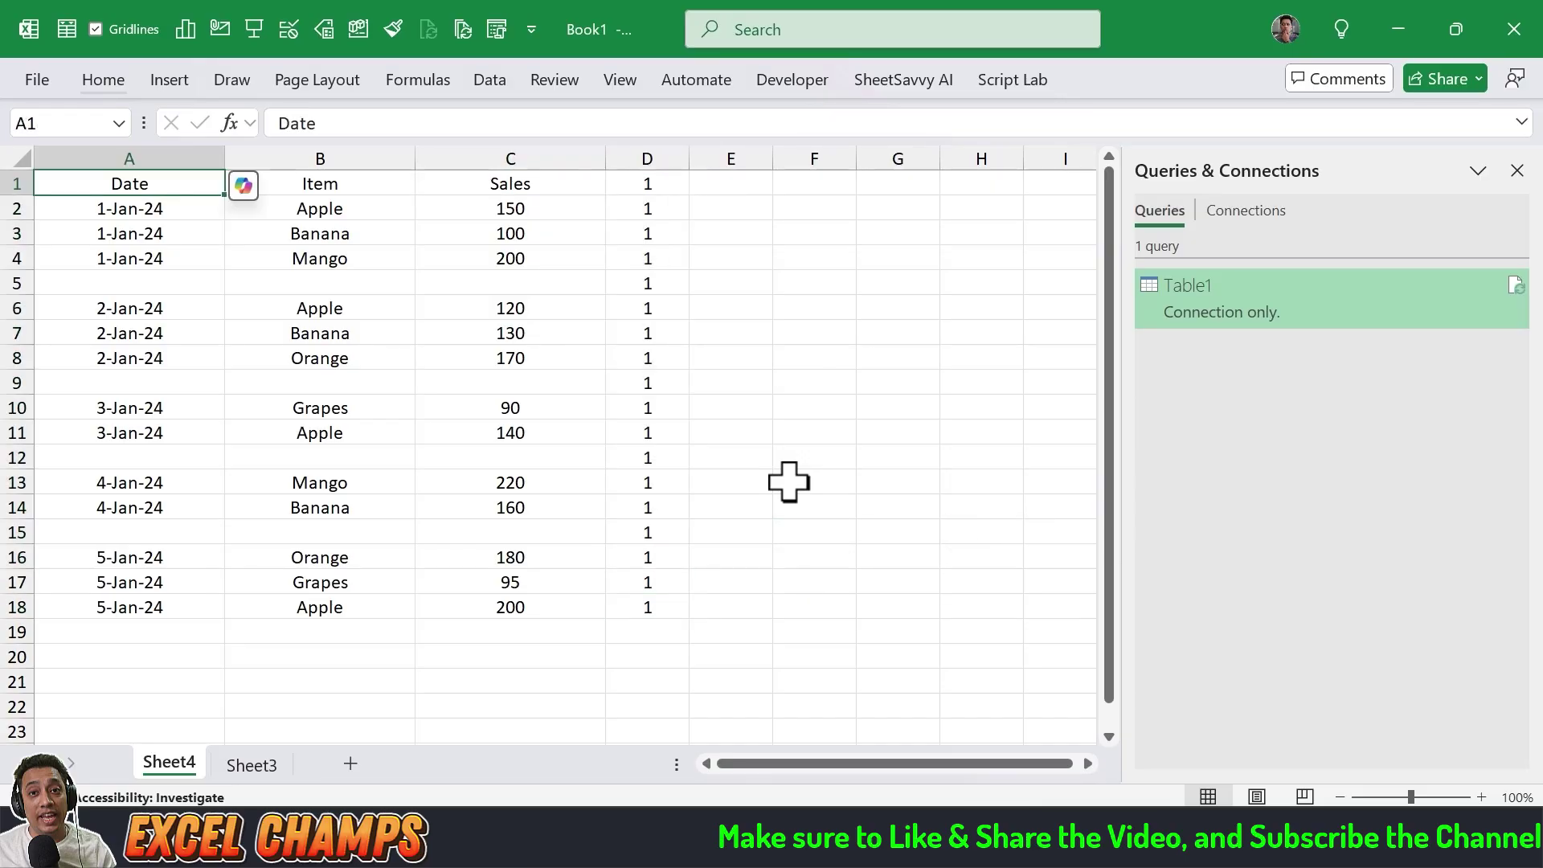
# Filter Date to show only the blank rows by unticking 2024, then delete those rows.
pyautogui.hotkey('alt', 'd')
pyautogui.press('f')
pyautogui.press('f')
pyautogui.press('Down')
pyautogui.press('Up')
pyautogui.hotkey('alt', 'Down')
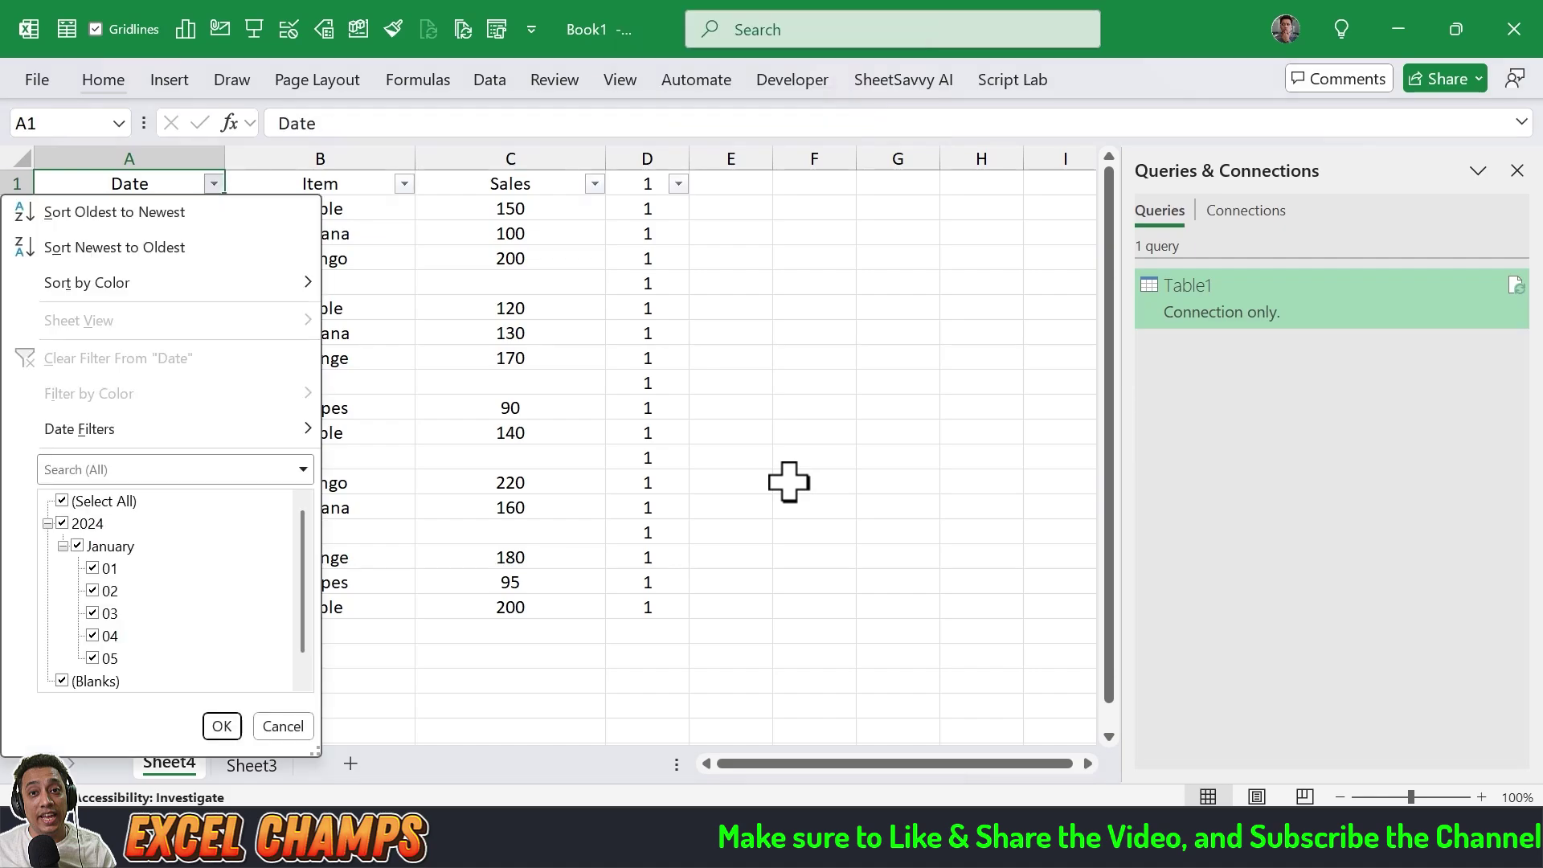
pyautogui.press('Down')
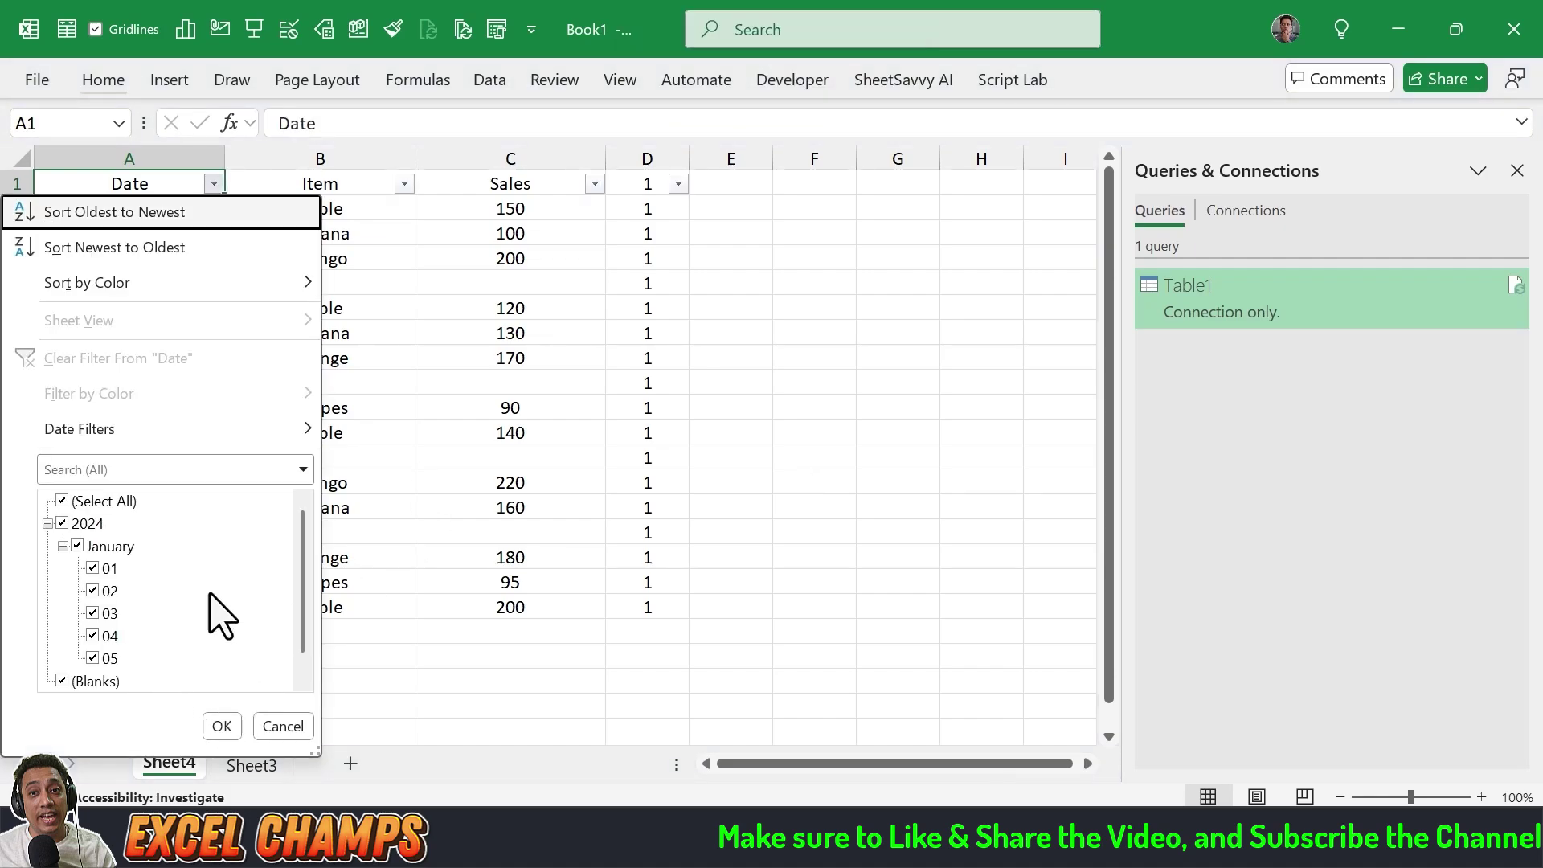
pyautogui.click(61, 524)
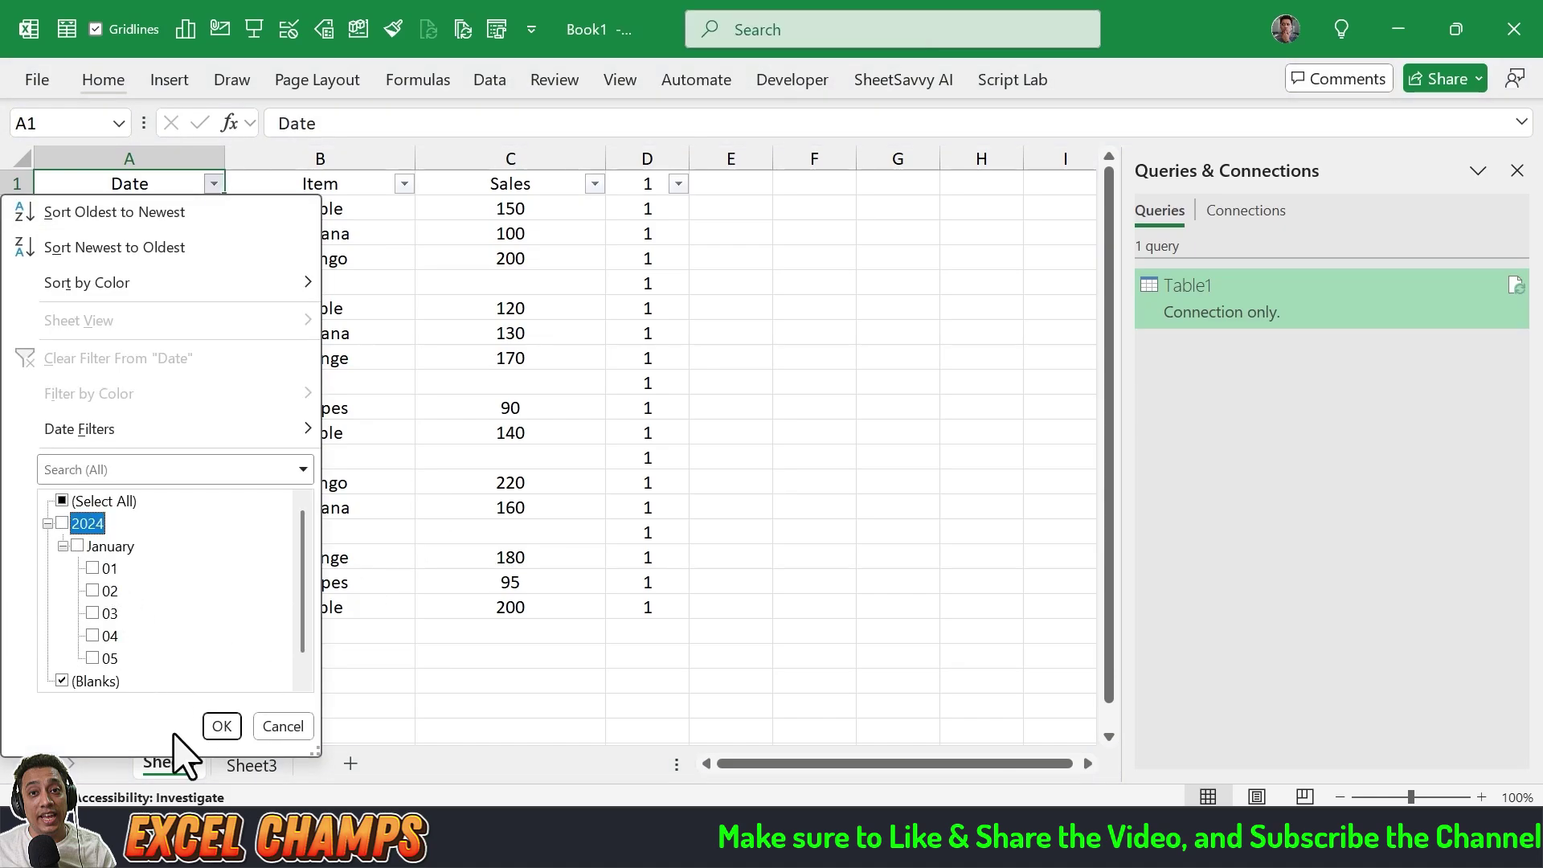
pyautogui.click(221, 727)
pyautogui.click(297, 207)
pyautogui.hotkey('shift', 'space')
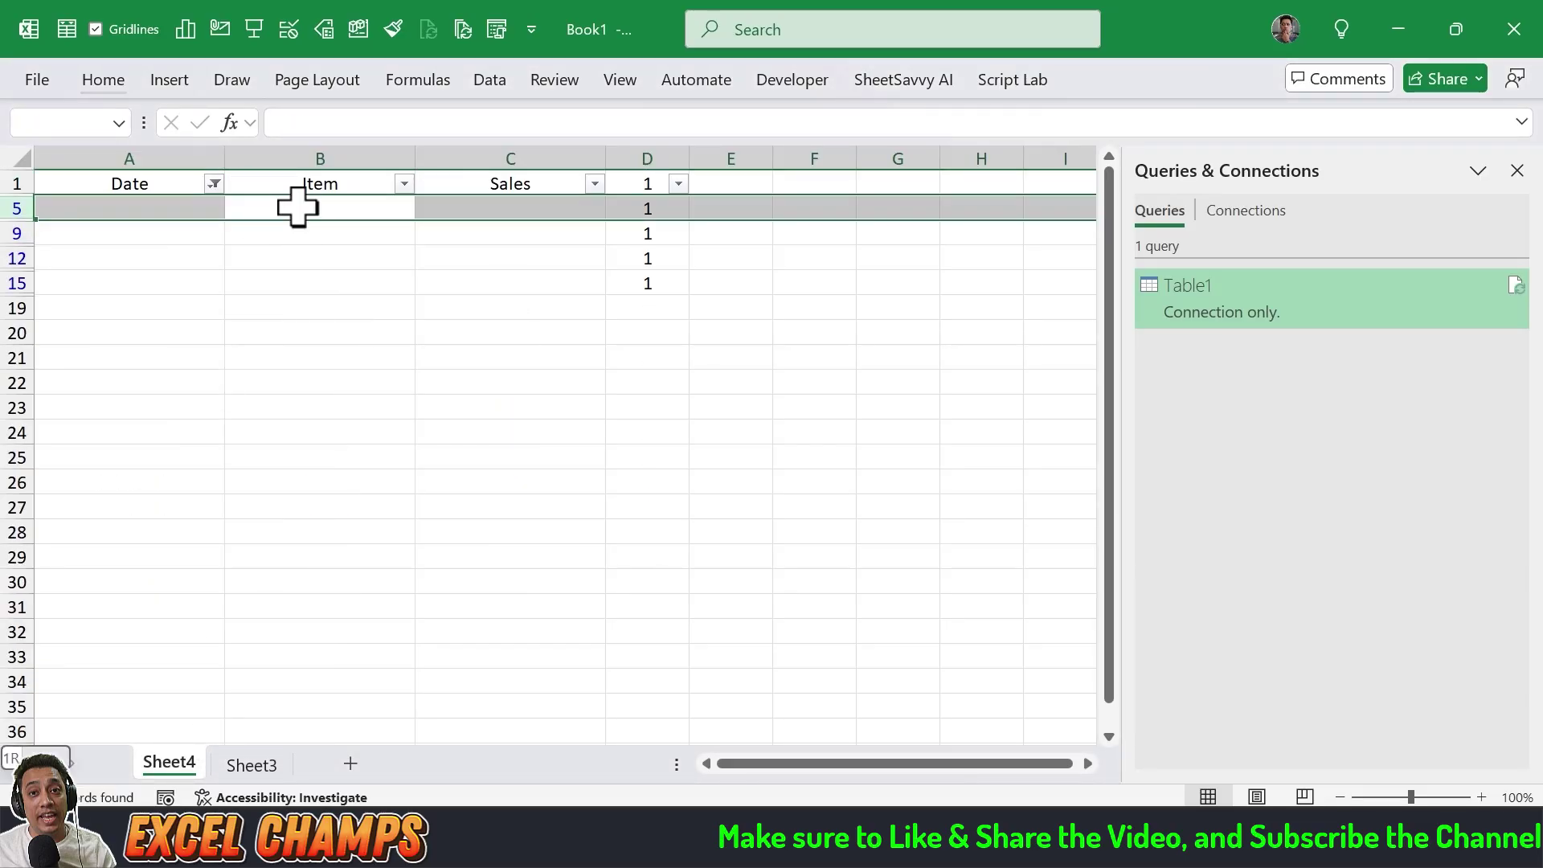
pyautogui.hotkey('ctrl', 'shift', 'Down')
pyautogui.hotkey('ctrl', '-')
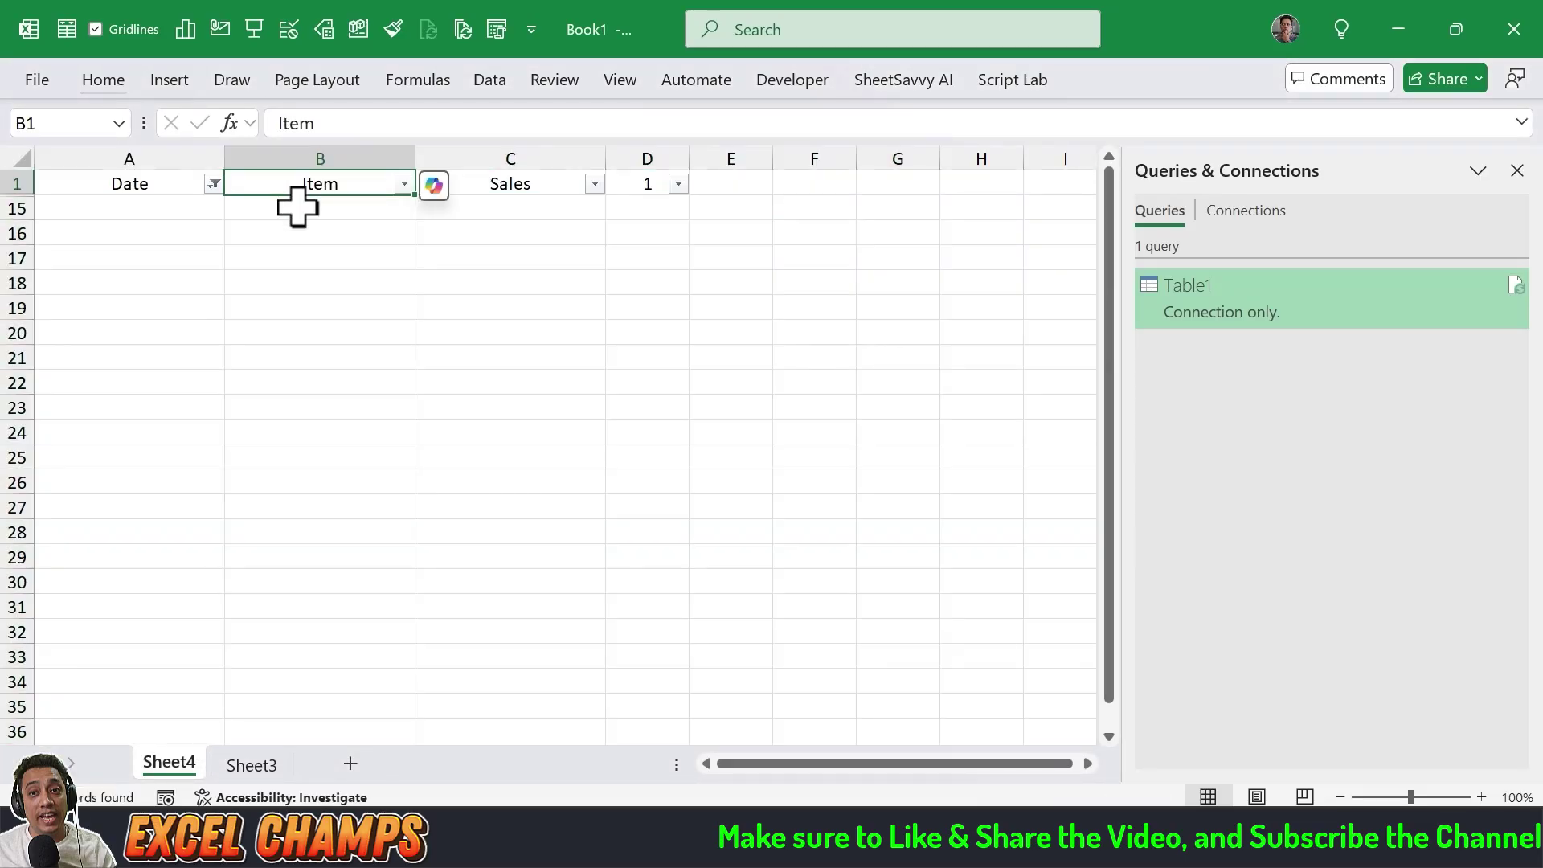
# Clear the filter and remove the helper column D of 1s.
pyautogui.hotkey('ctrl', 'shift', 'l')
pyautogui.press('Right')
pyautogui.press('Right')
pyautogui.hotkey('ctrl', 'space')
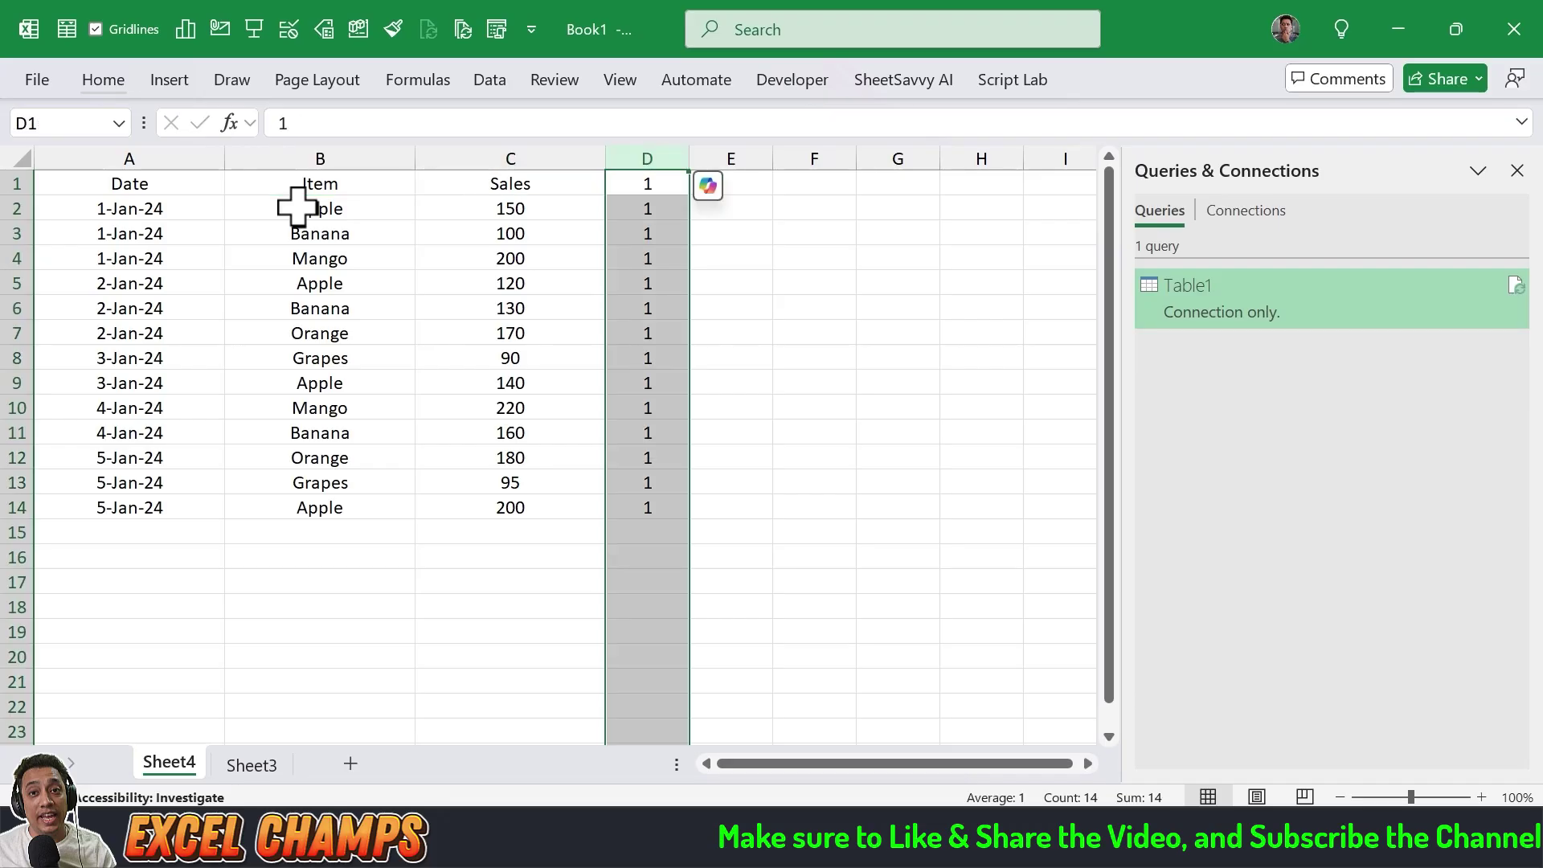
pyautogui.hotkey('ctrl', '-')
pyautogui.press('Left')
pyautogui.press('Left')
pyautogui.press('Left')
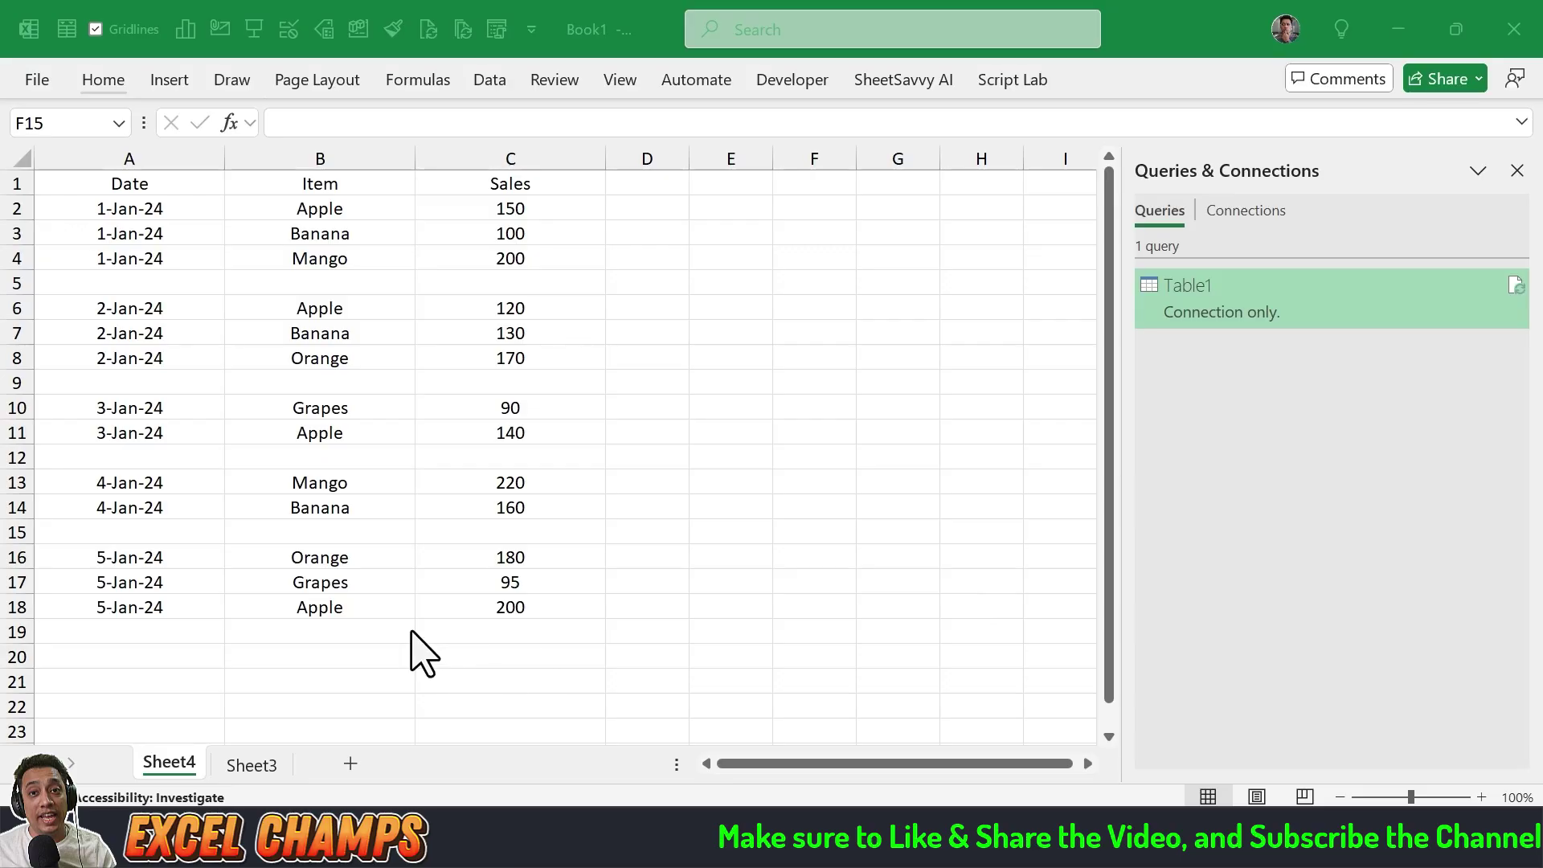
# Convert the sales range A1:C18 into a table.
pyautogui.hotkey('alt', 'Tab')
pyautogui.moveTo(113, 185); pyautogui.dragTo(532, 601)
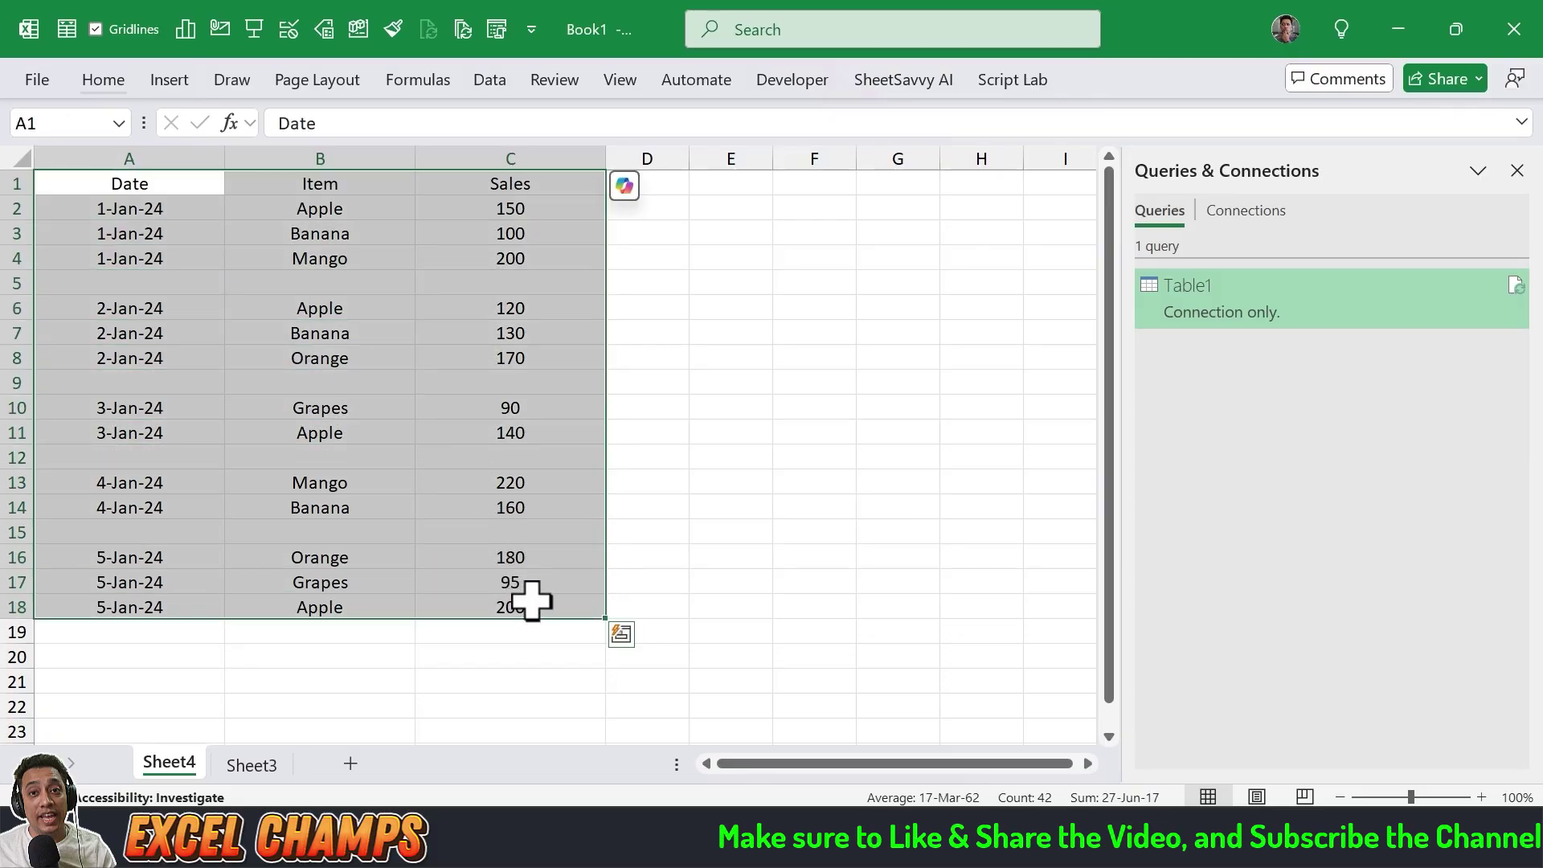
pyautogui.hotkey('ctrl', 't')
pyautogui.click(783, 363)
# Load the table into Power Query with Get Data from Table/Range.
pyautogui.click(388, 335)
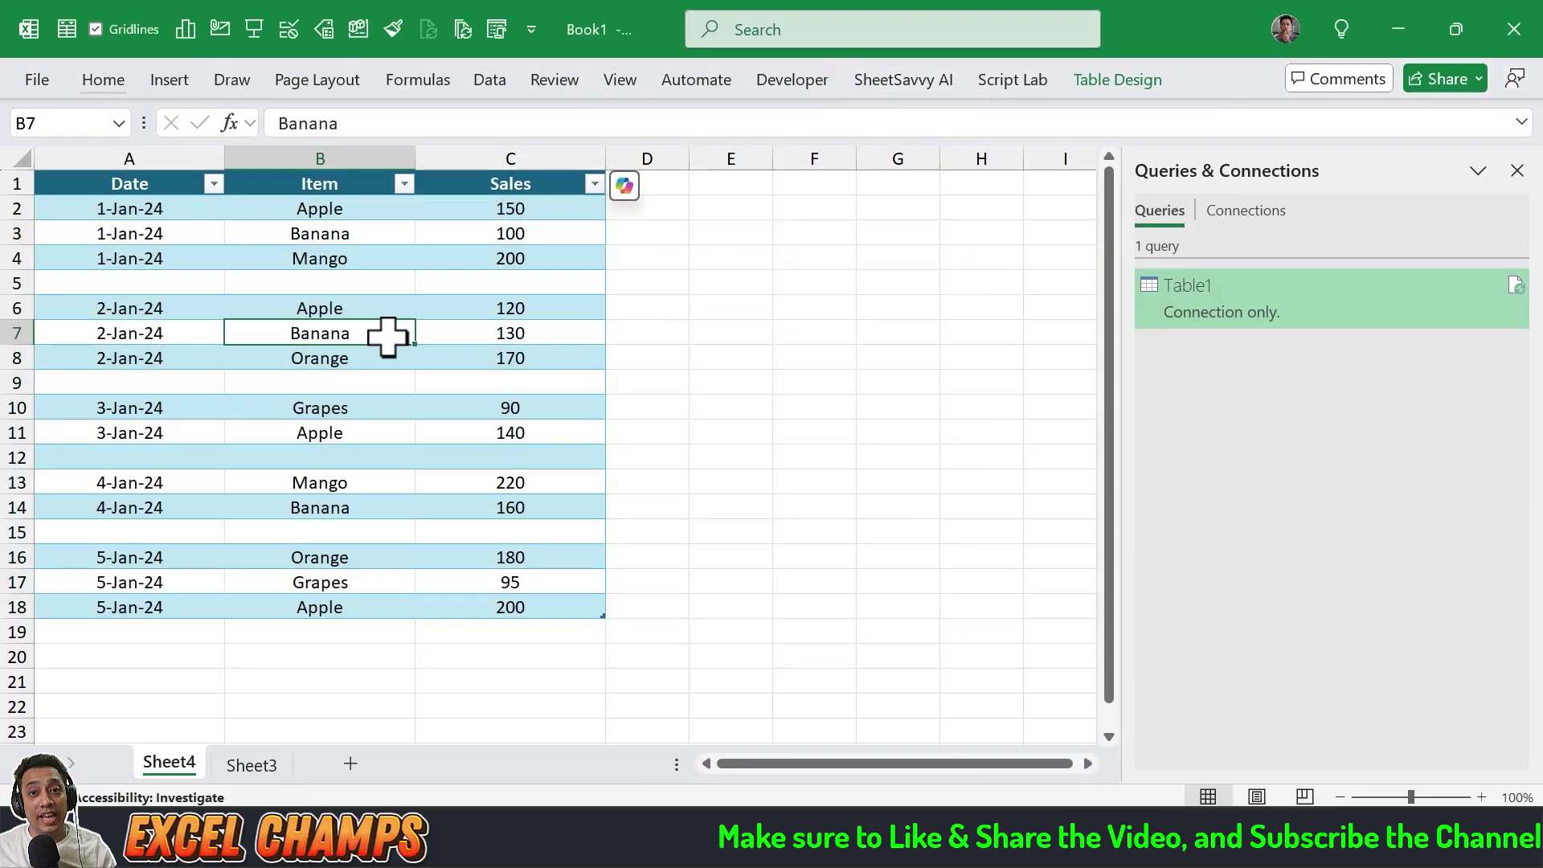
pyautogui.rightClick(388, 336)
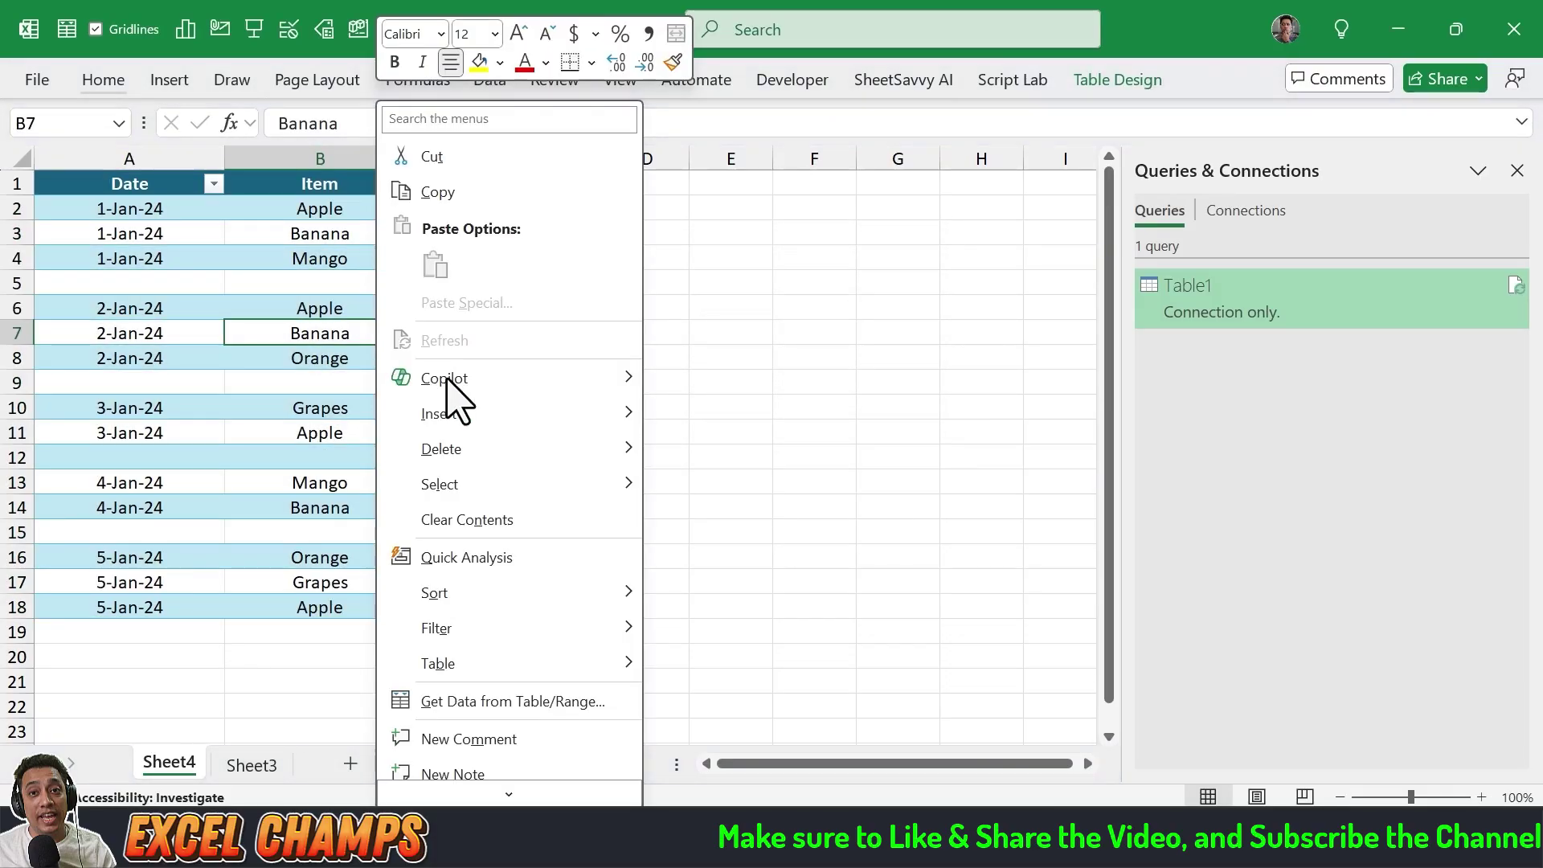
pyautogui.click(479, 703)
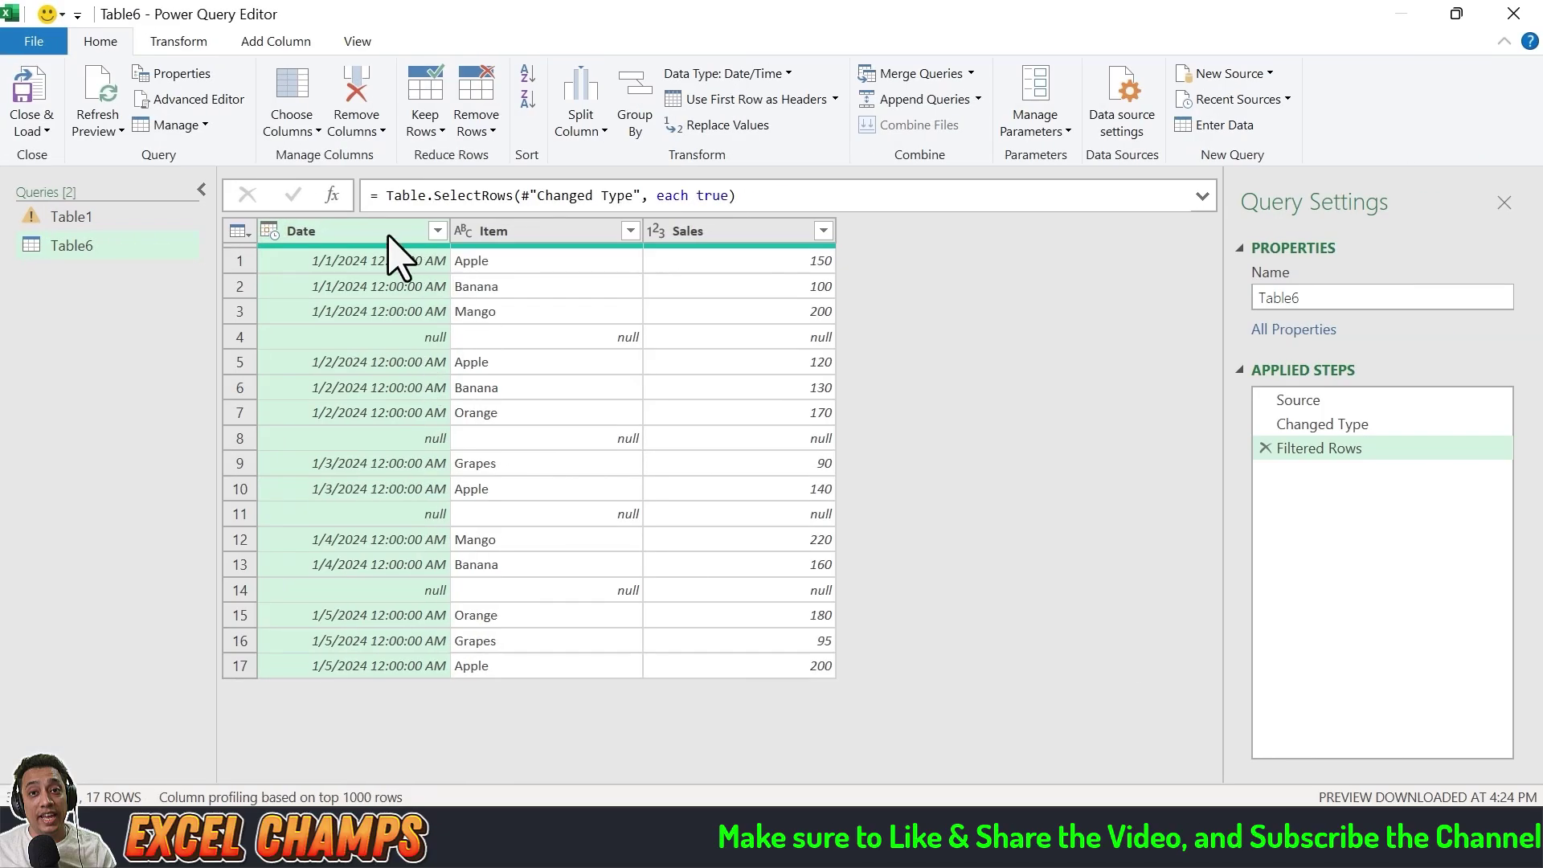
# Convert the Date column to Date Only from the Transform tab's Date menu.
pyautogui.click(177, 44)
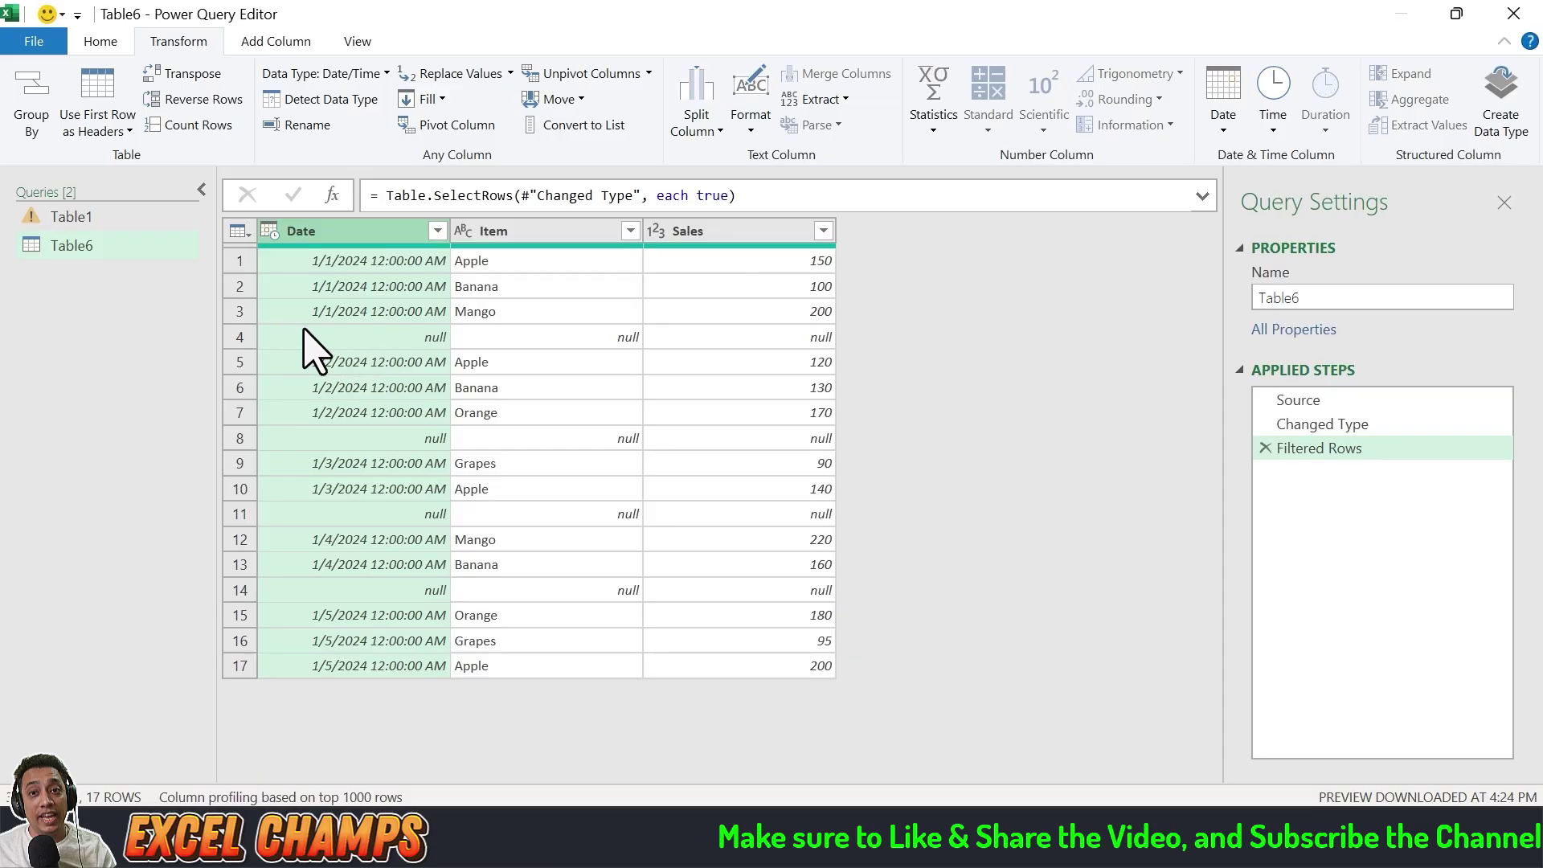
pyautogui.click(1226, 128)
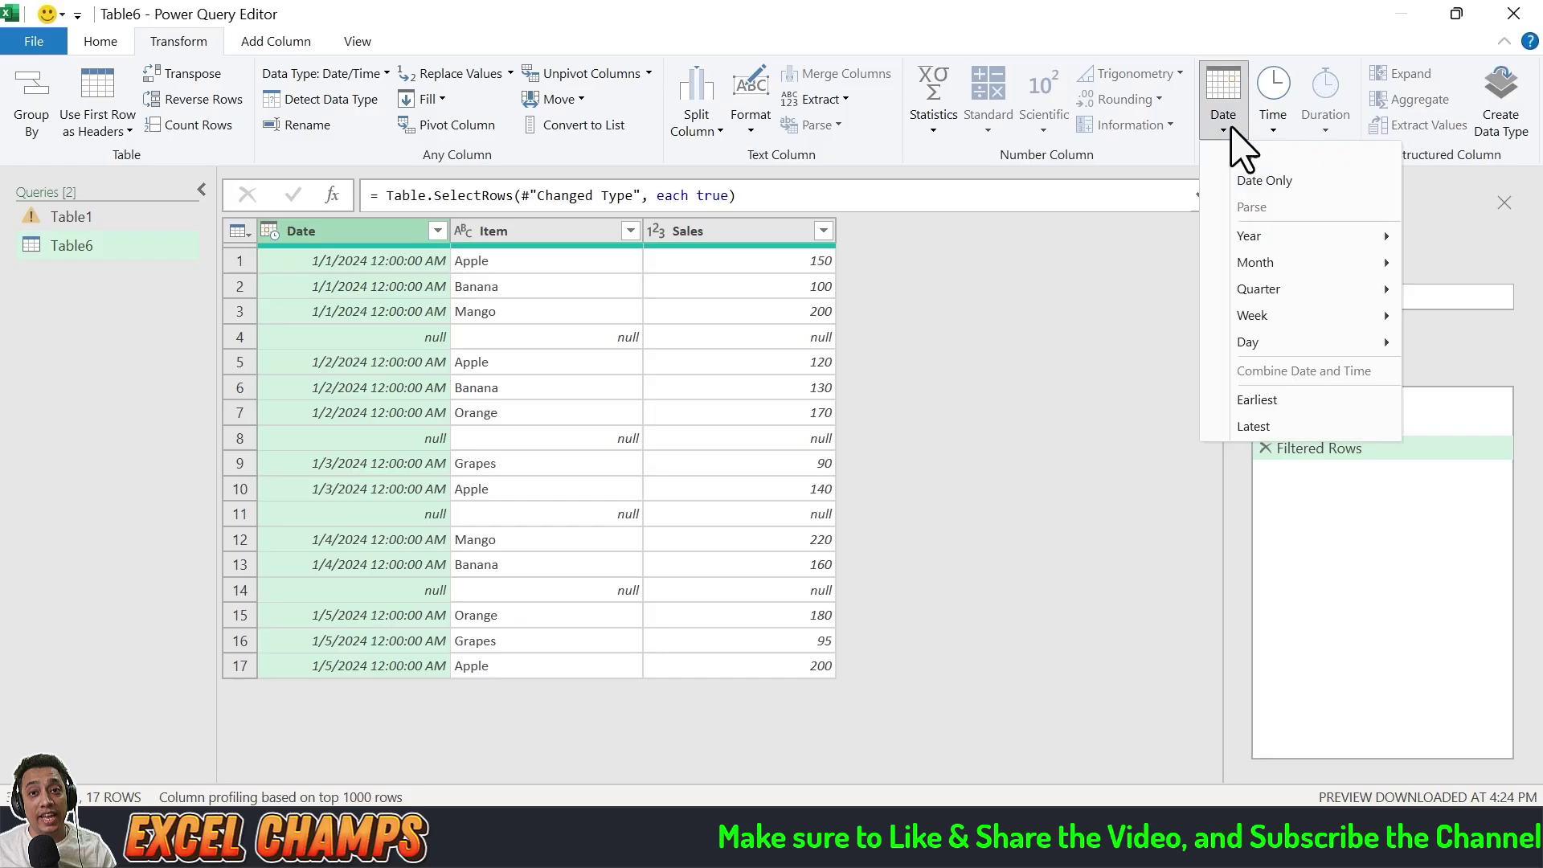
pyautogui.click(1278, 182)
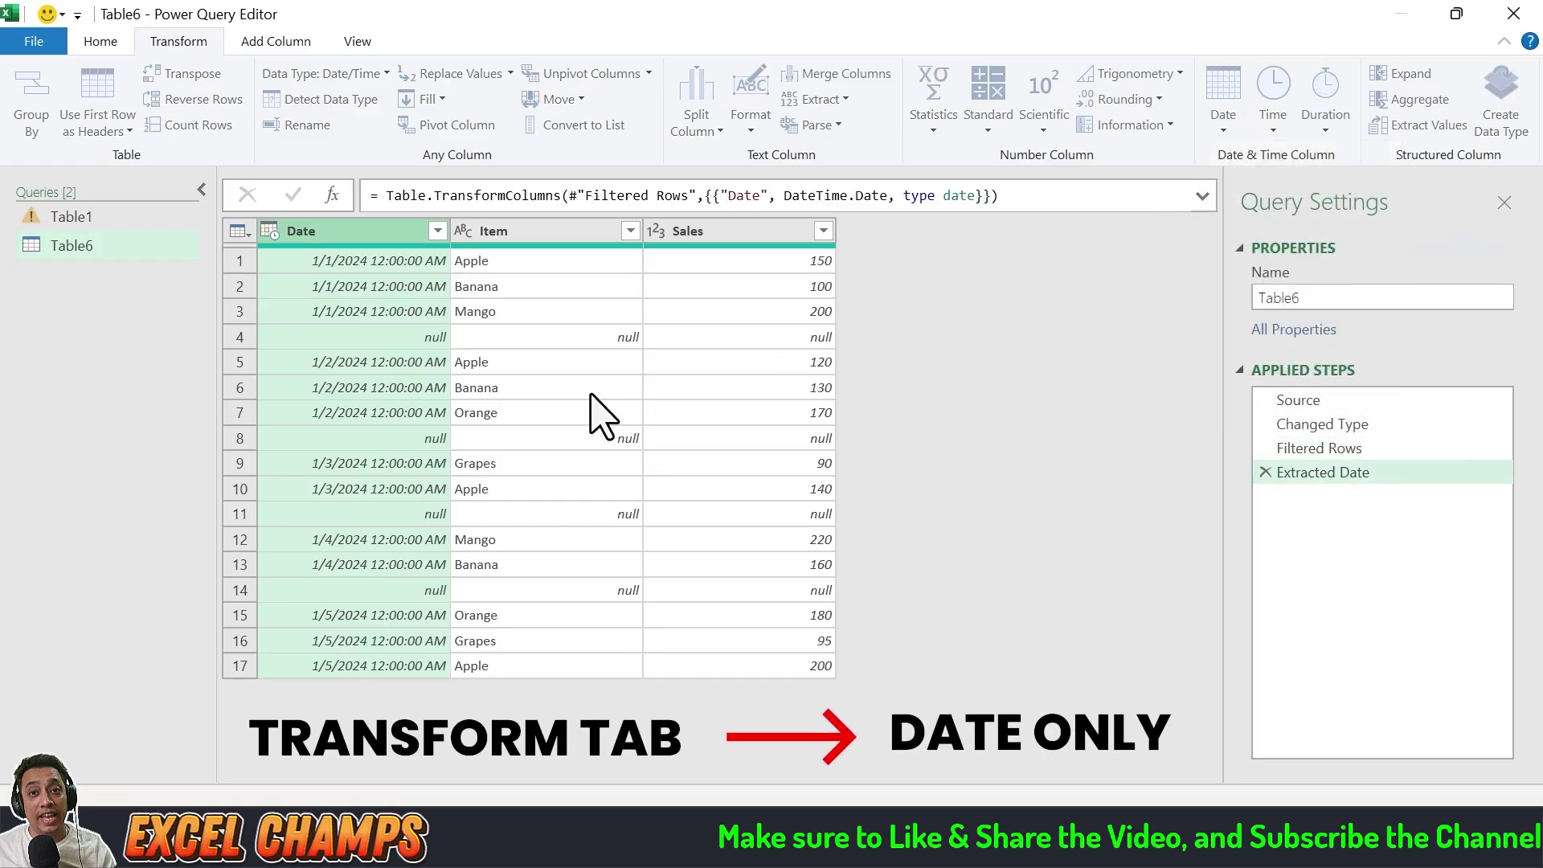
# Filter (null) out of the Date column, leaving 13 rows, and Close & Load into Excel.
pyautogui.click(437, 232)
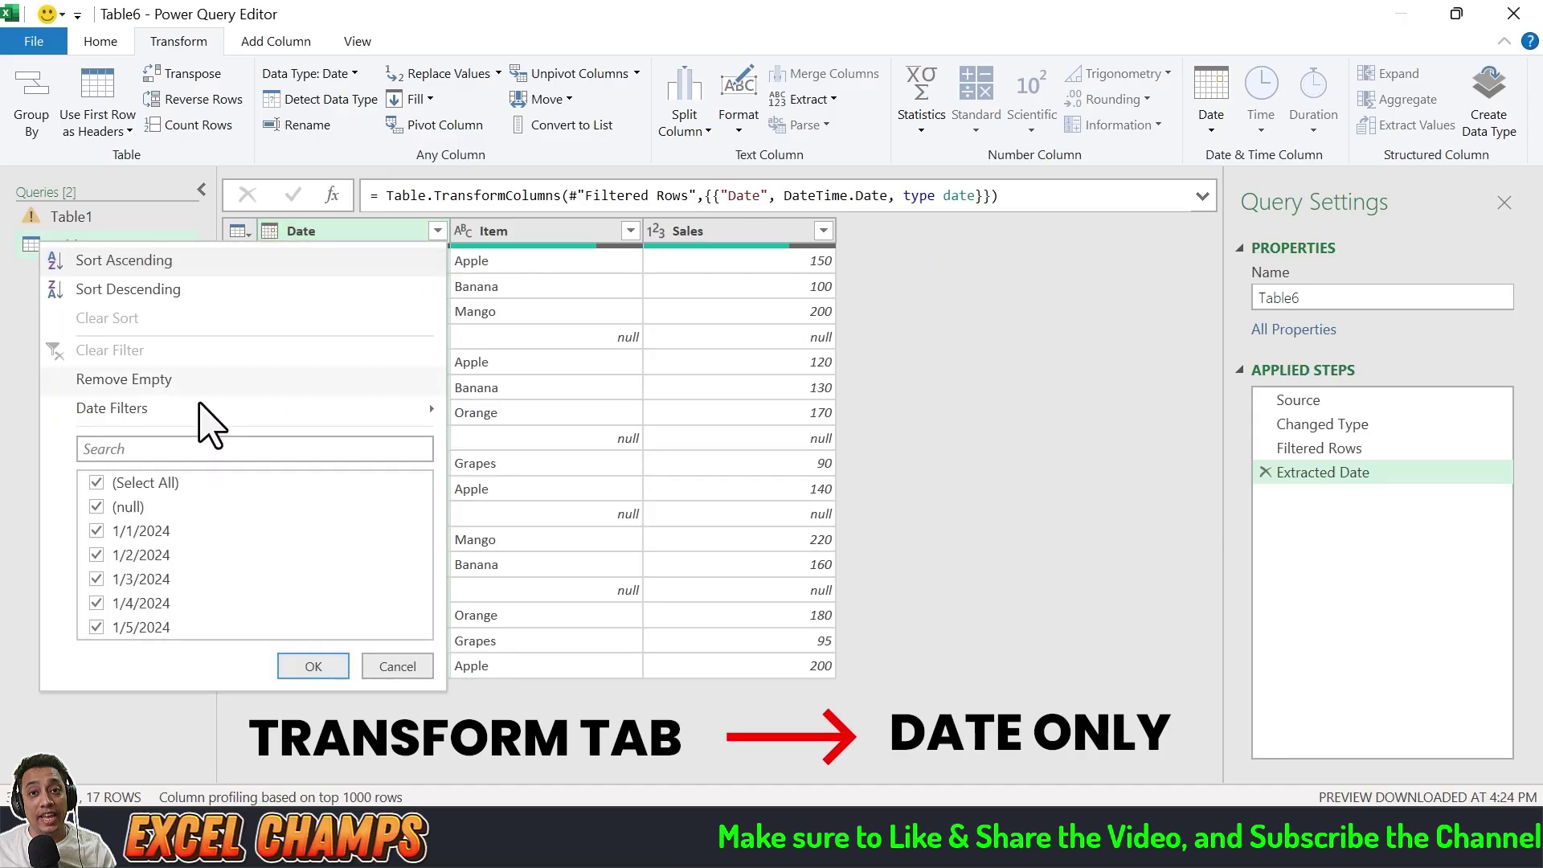
pyautogui.click(129, 510)
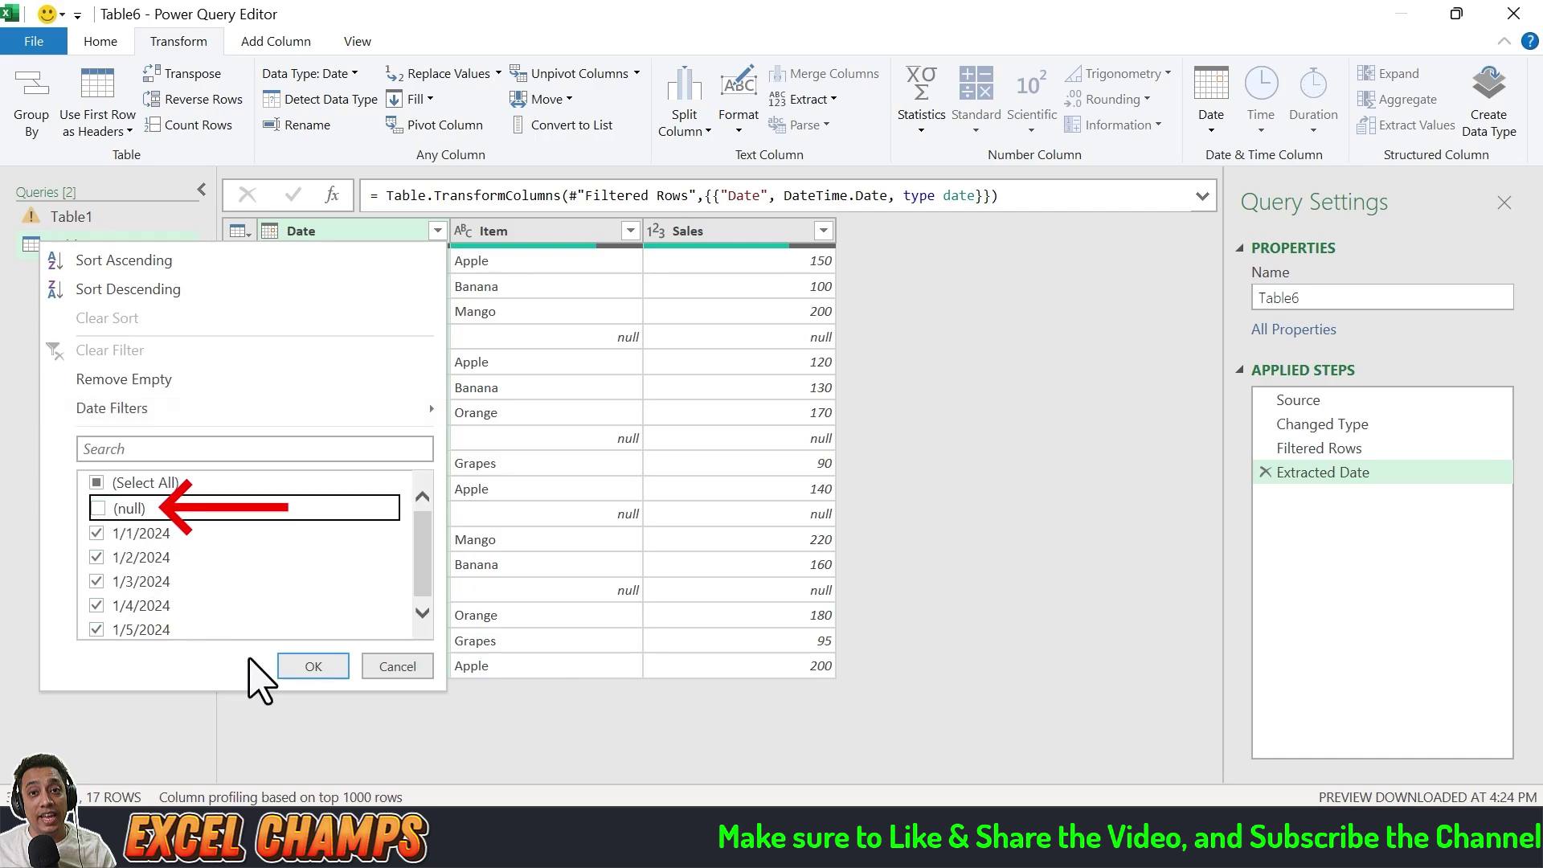
pyautogui.click(313, 666)
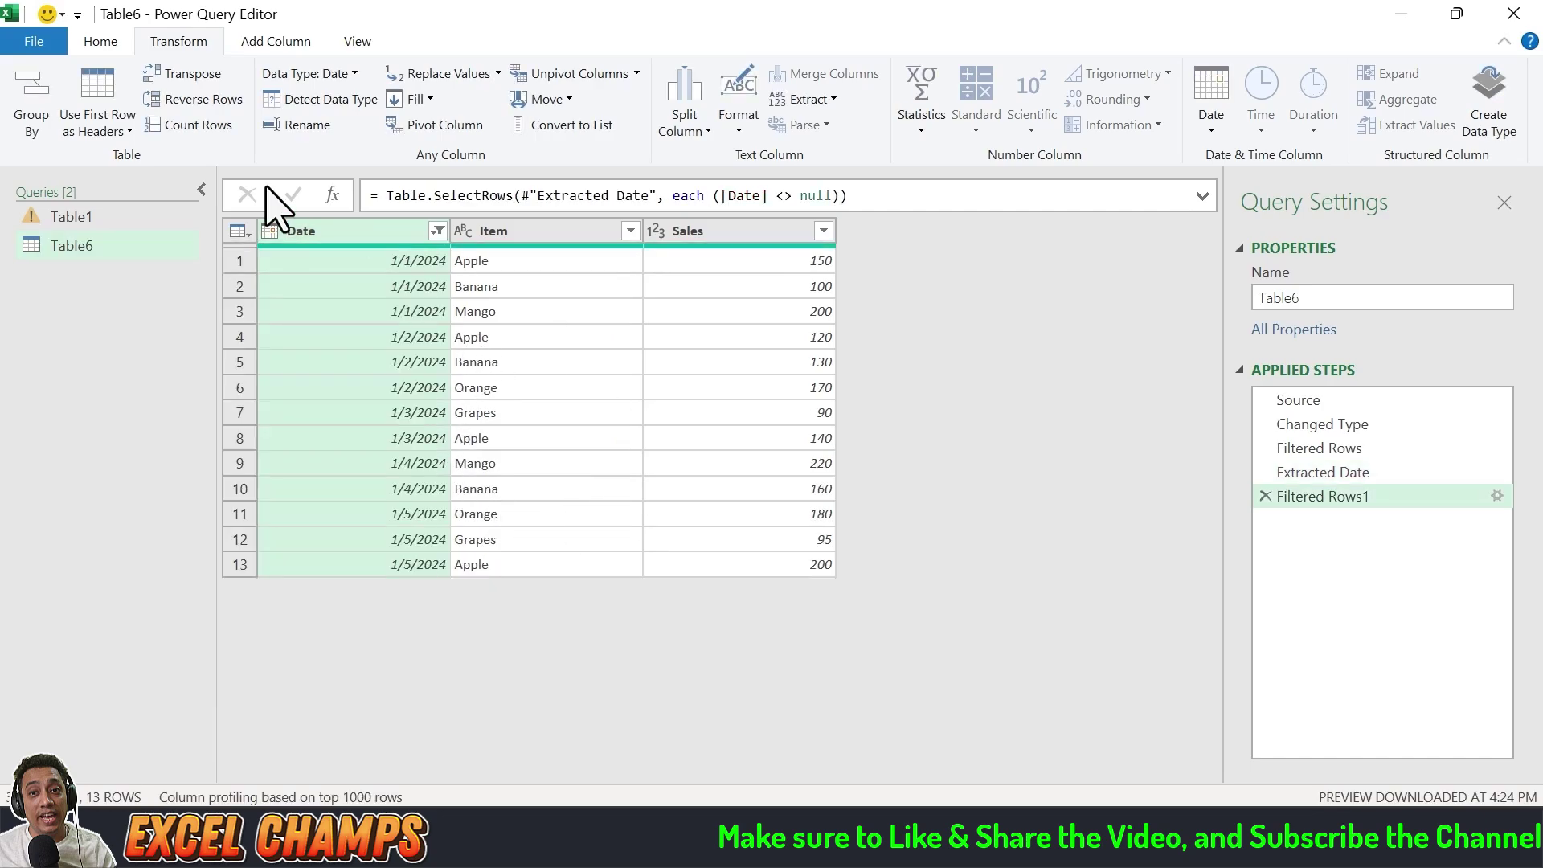
pyautogui.click(101, 41)
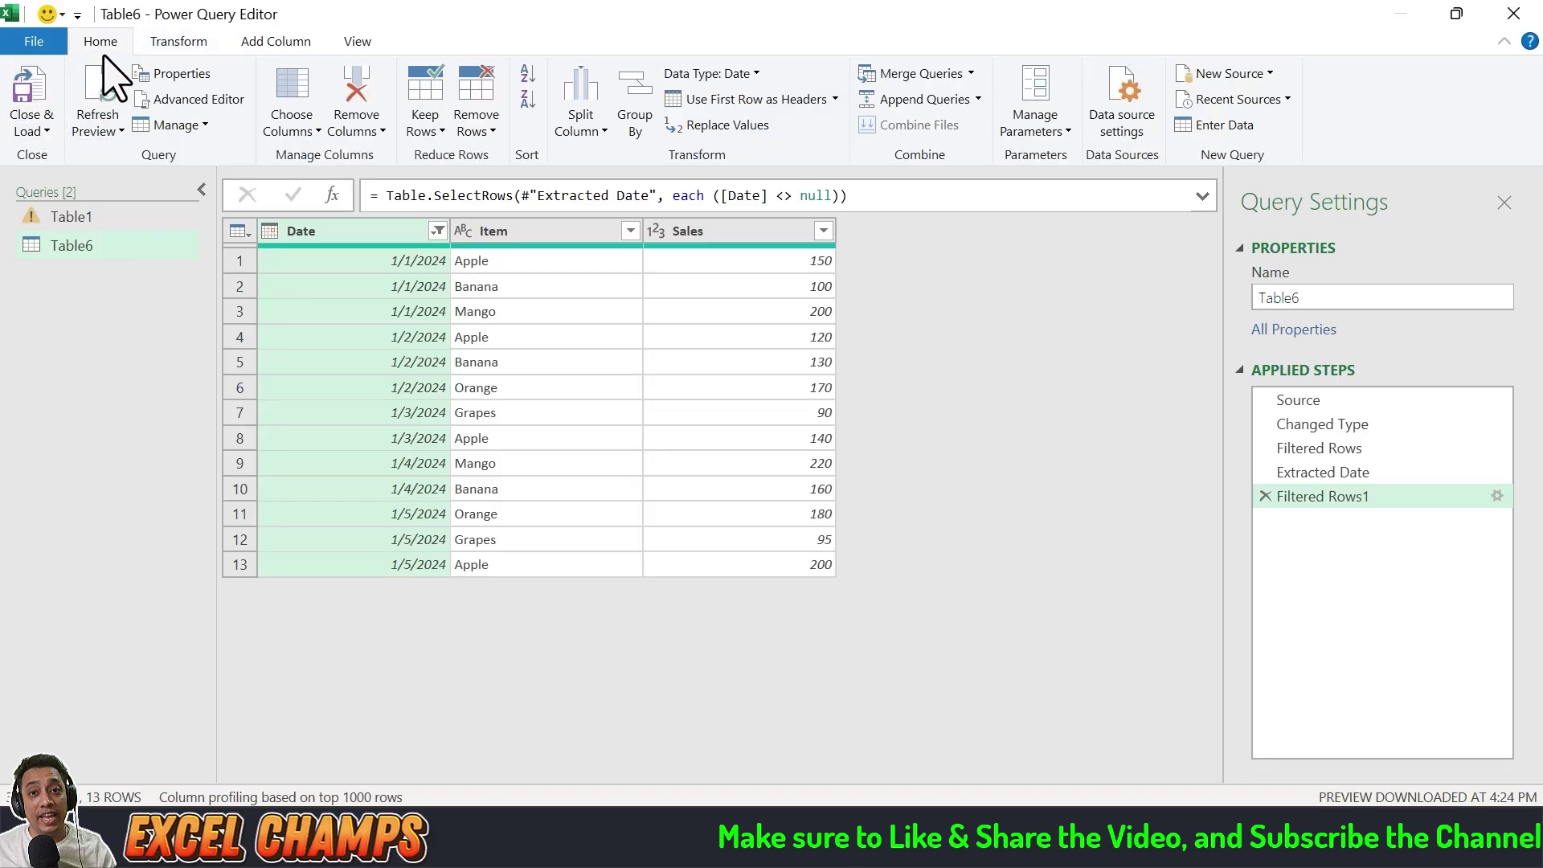
pyautogui.click(44, 84)
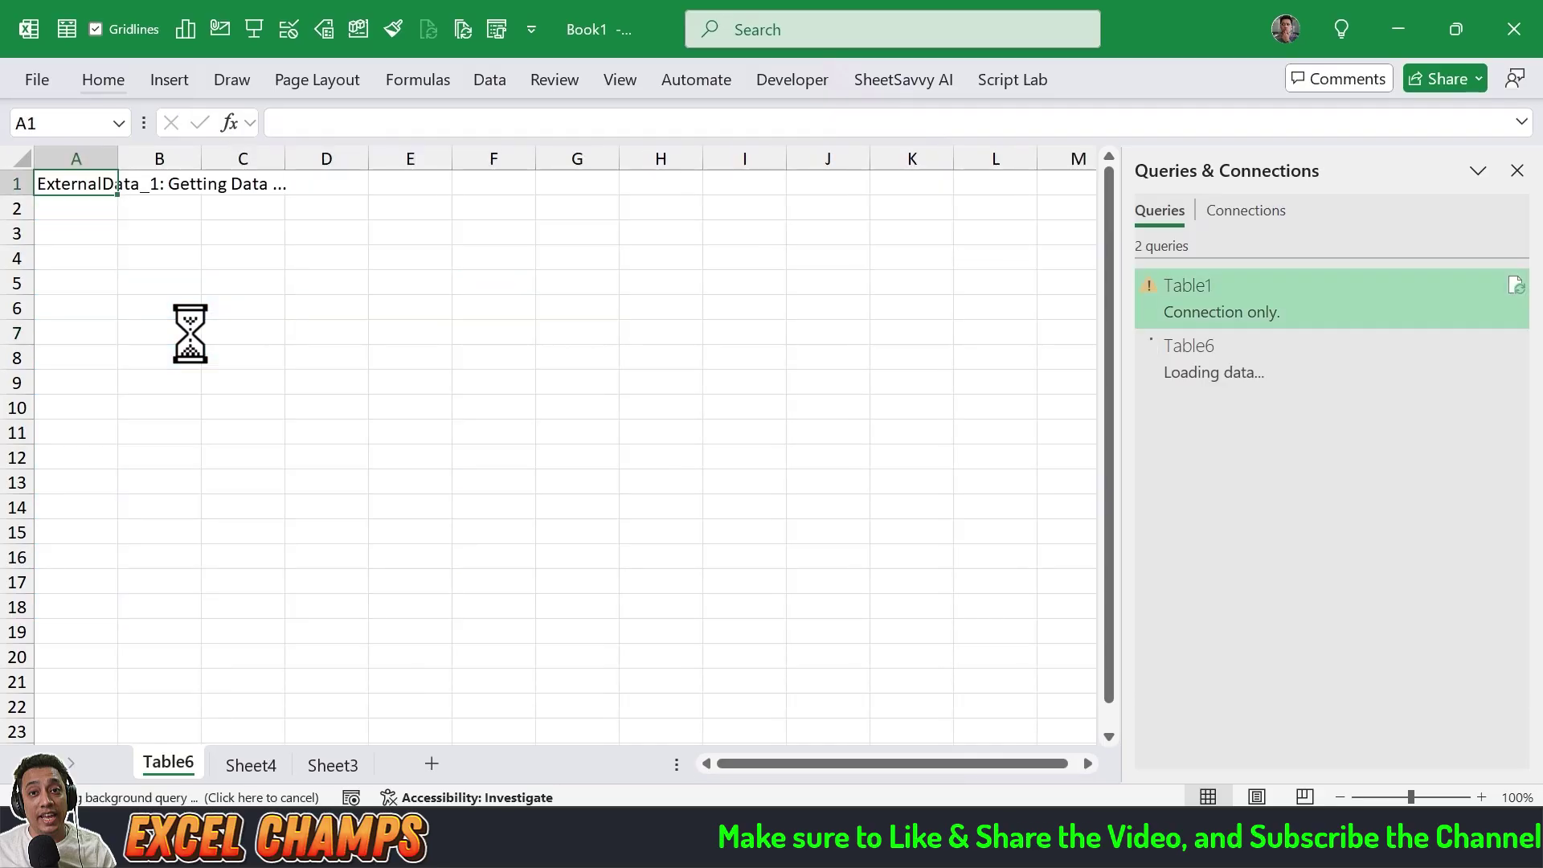
# Autofit Table6's Date and Item columns, then select Sheet3's sales rows A1:C14.
pyautogui.moveTo(76, 160); pyautogui.dragTo(165, 155)
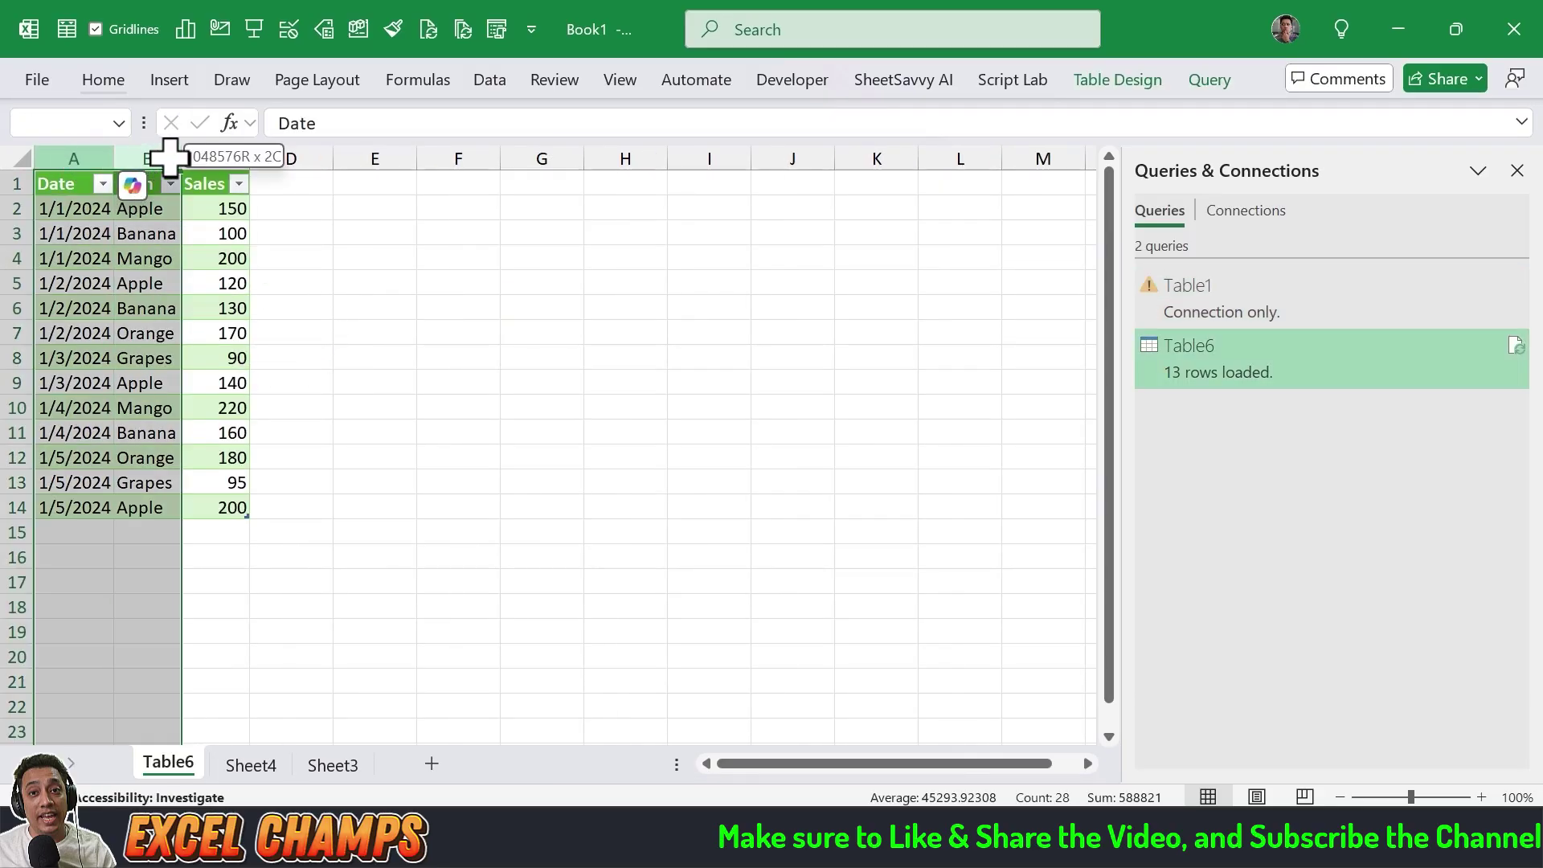
pyautogui.doubleClick(179, 153)
pyautogui.click(241, 383)
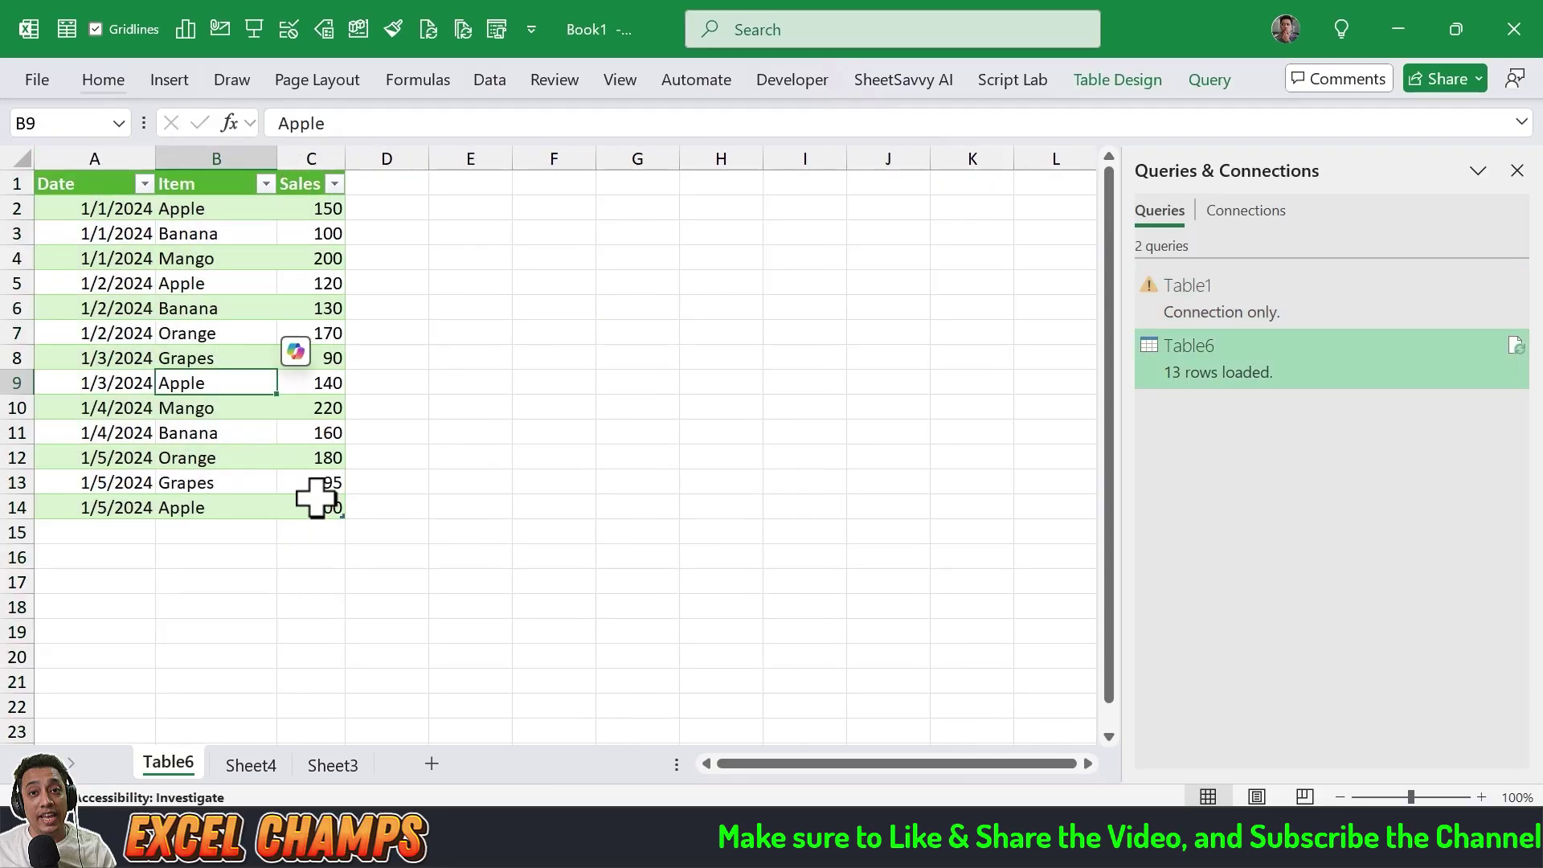
pyautogui.moveTo(321, 506); pyautogui.dragTo(99, 185)
pyautogui.click(185, 586)
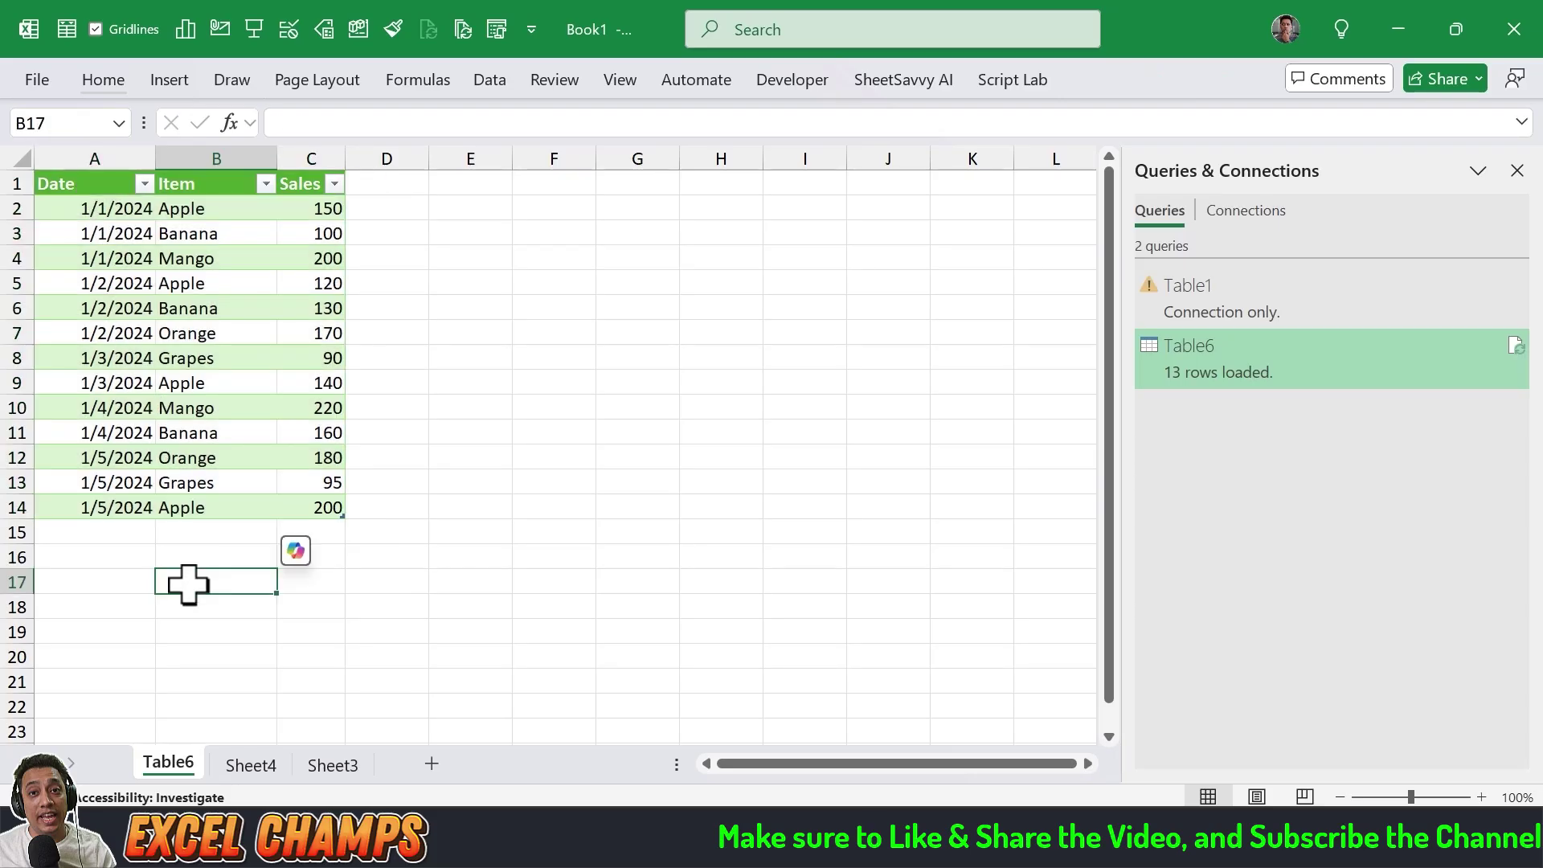
pyautogui.click(325, 765)
pyautogui.moveTo(257, 507); pyautogui.dragTo(73, 155)
# Copy Sheet3's 6–10 Jan rows, paste them at A19 under the Sheet4 table, and return to Table6.
pyautogui.hotkey('ctrl', 'c')
pyautogui.click(251, 765)
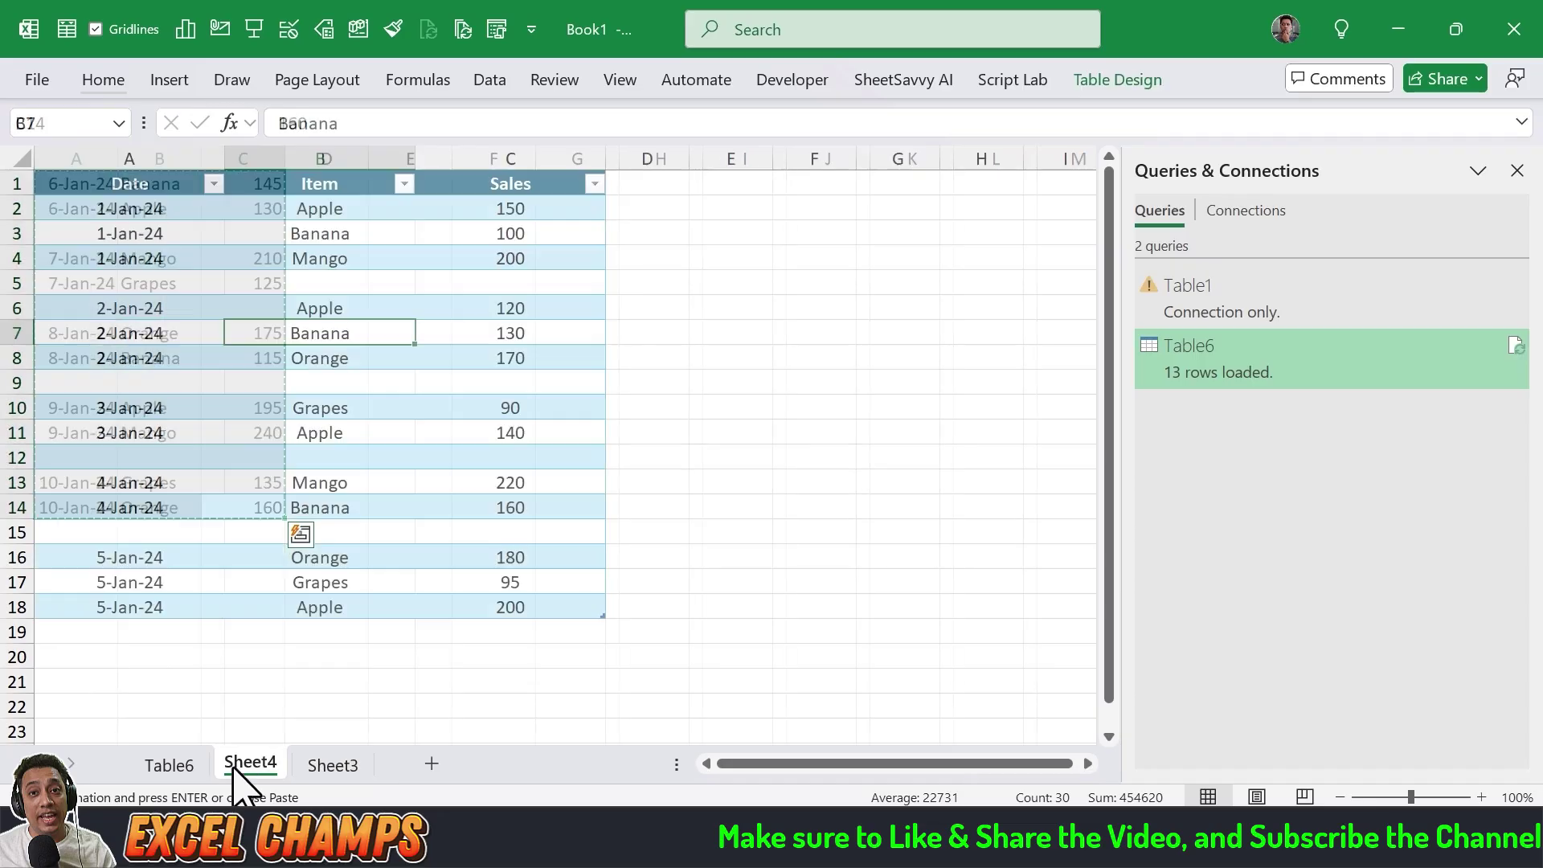
pyautogui.click(114, 631)
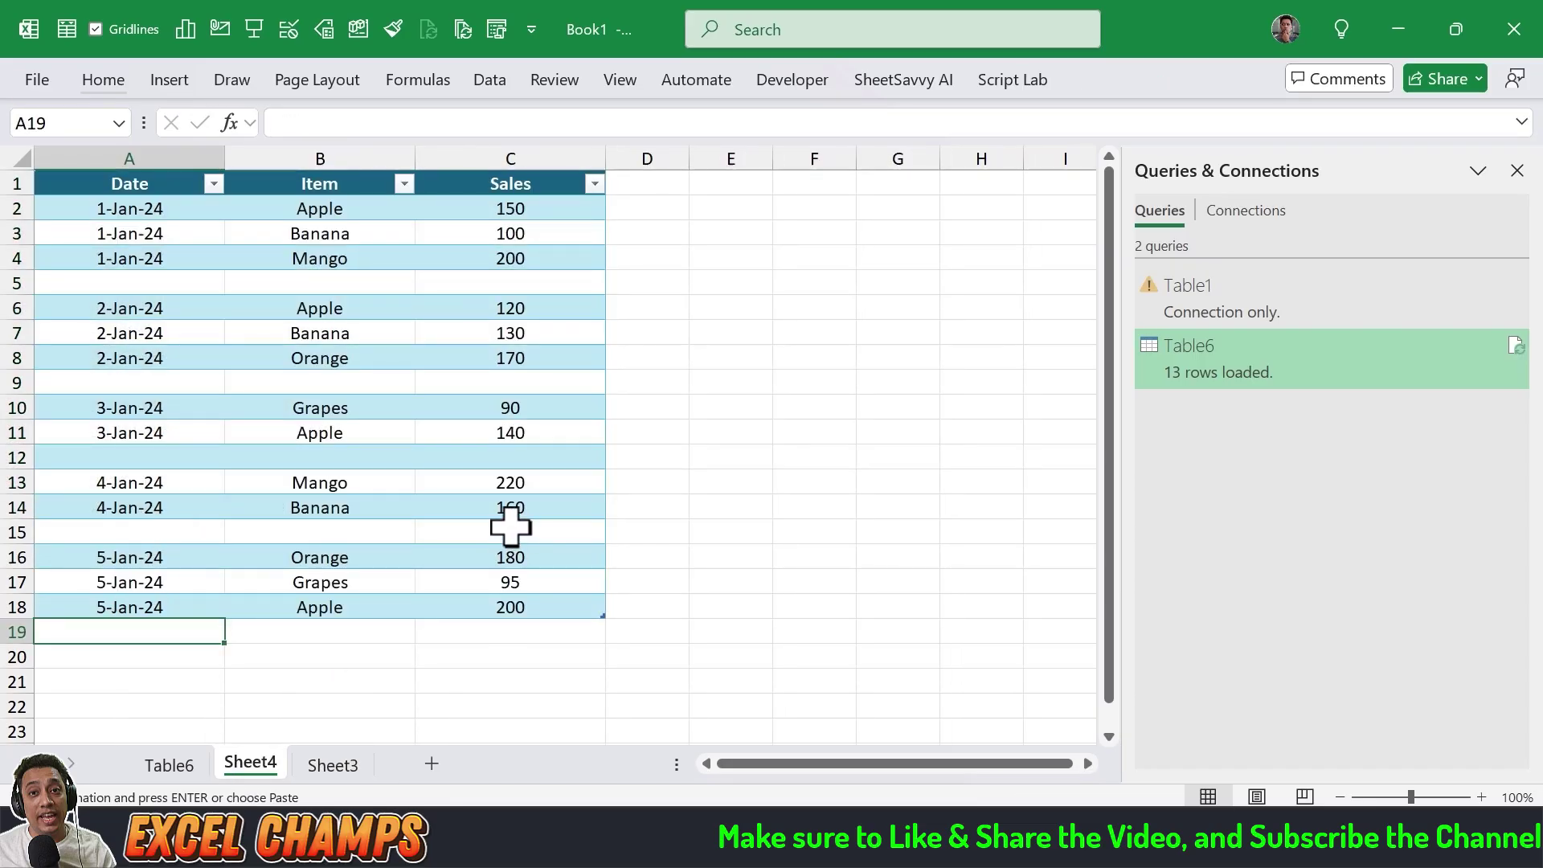
pyautogui.hotkey('ctrl', 'v')
pyautogui.scroll(-5, 337, 482)
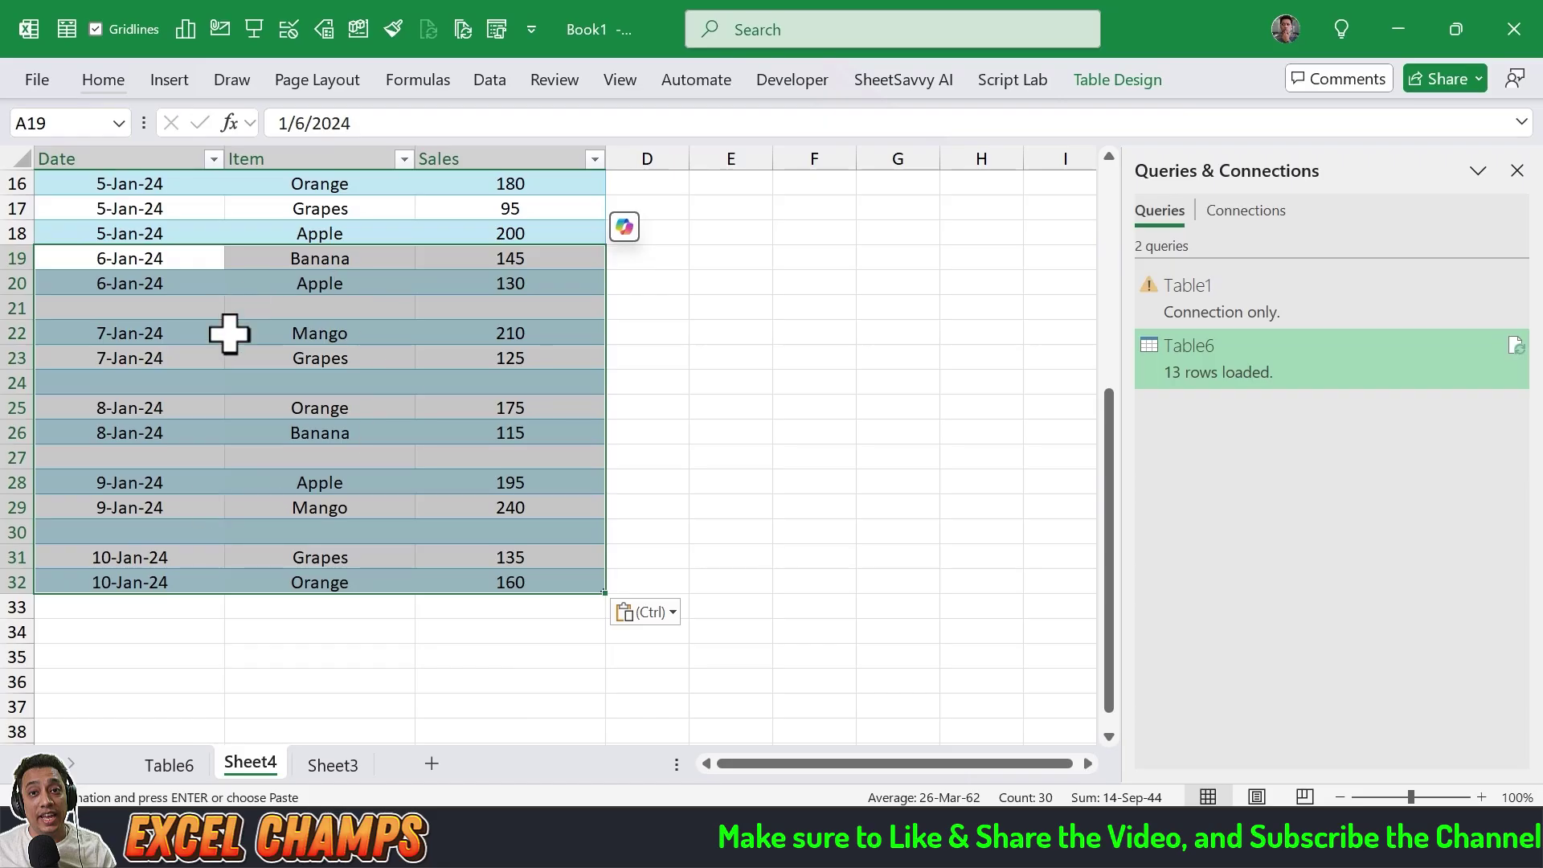
pyautogui.click(179, 765)
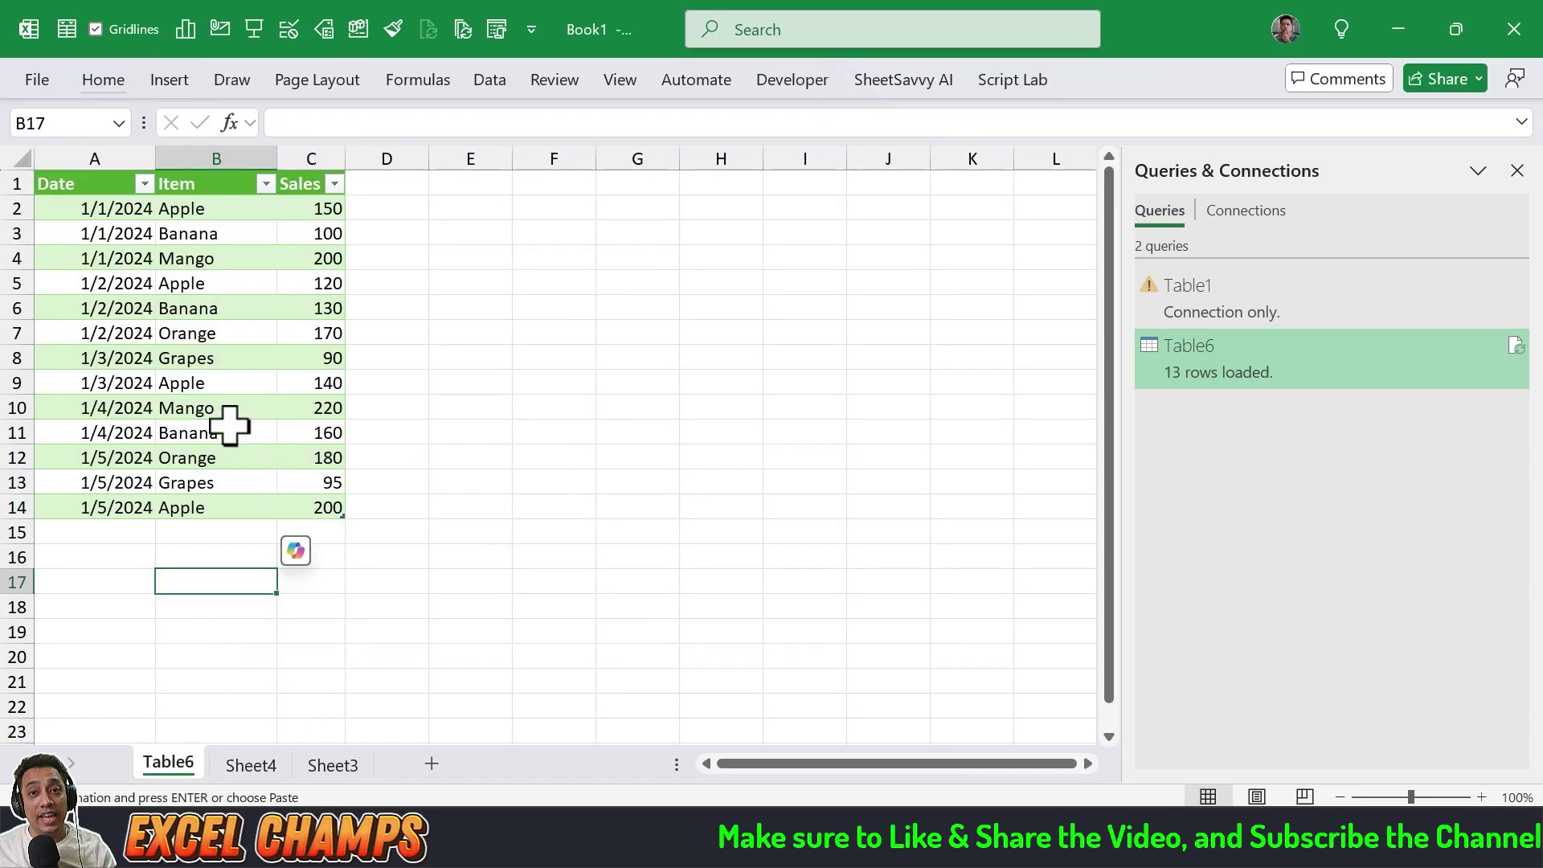
# Refresh Table6 so it loads 23 rows, adding the 6–10 Jan sales without blanks.
pyautogui.rightClick(190, 235)
pyautogui.click(278, 337)
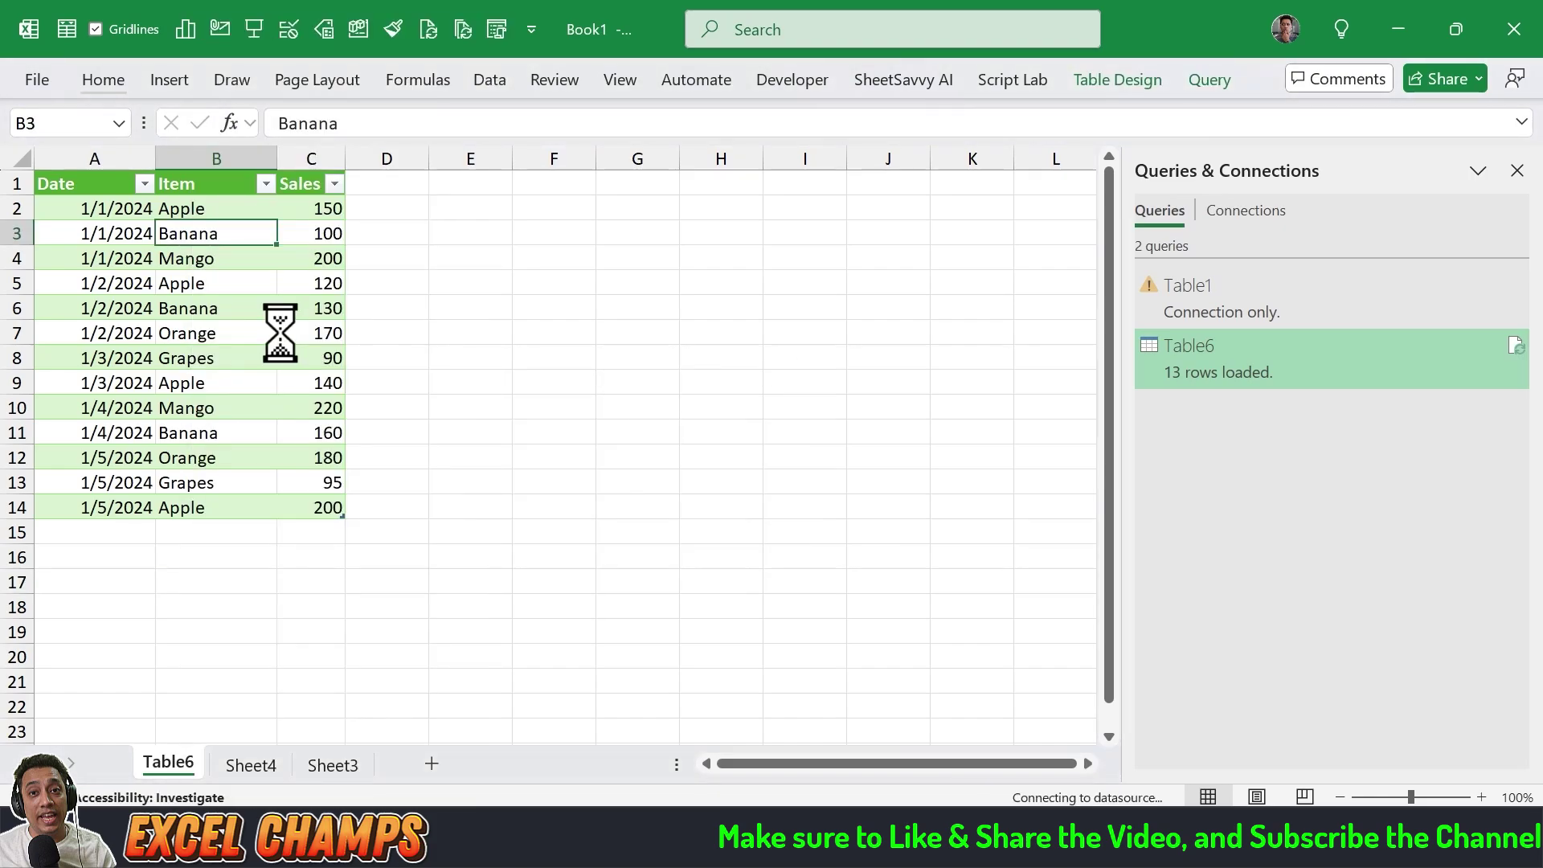
pyautogui.scroll(-3, 134, 475)
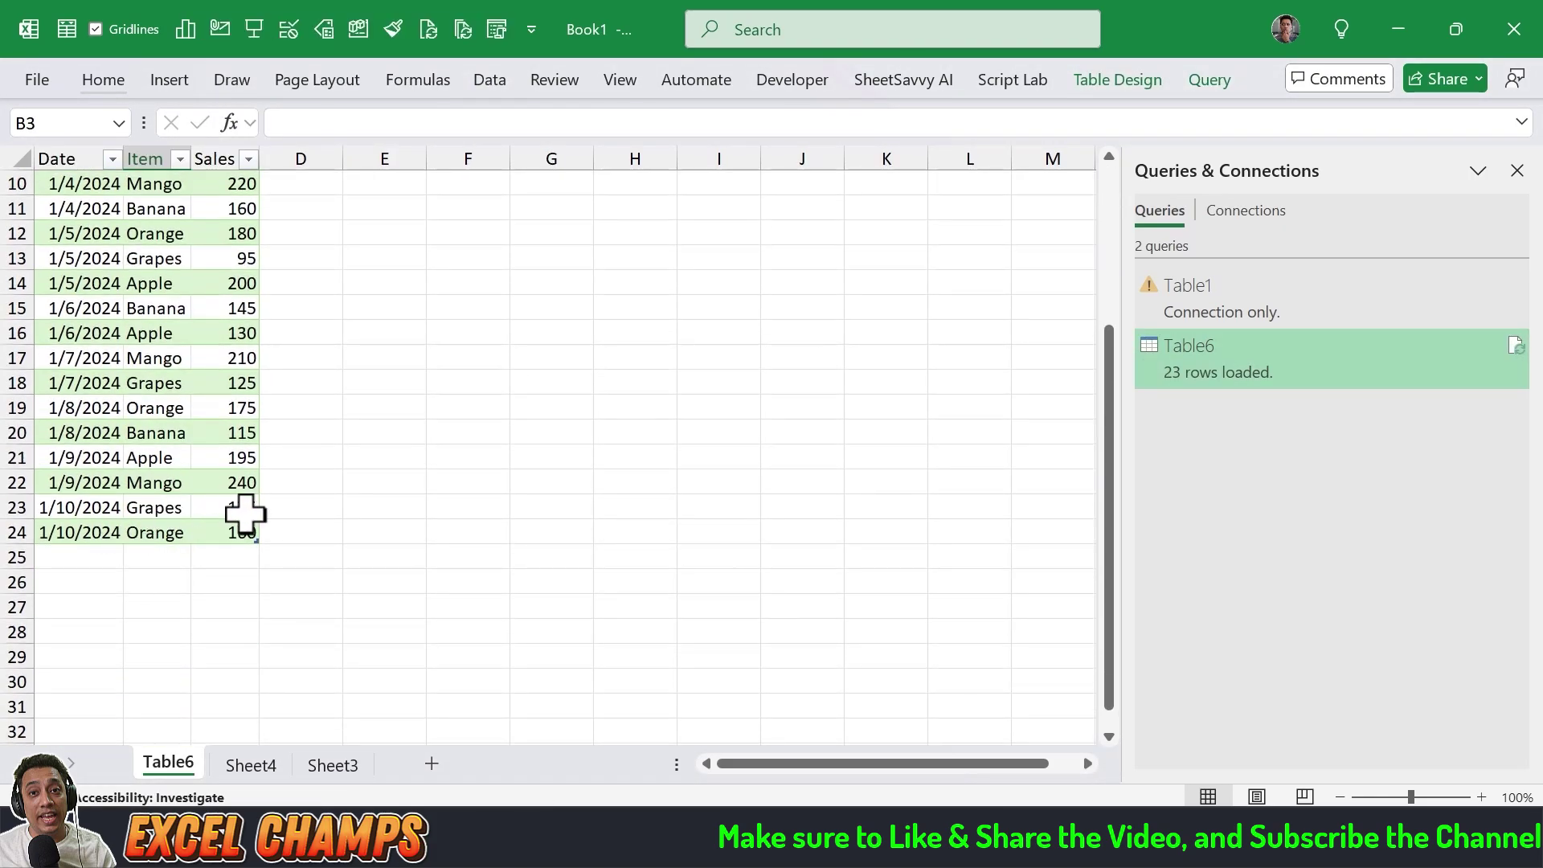